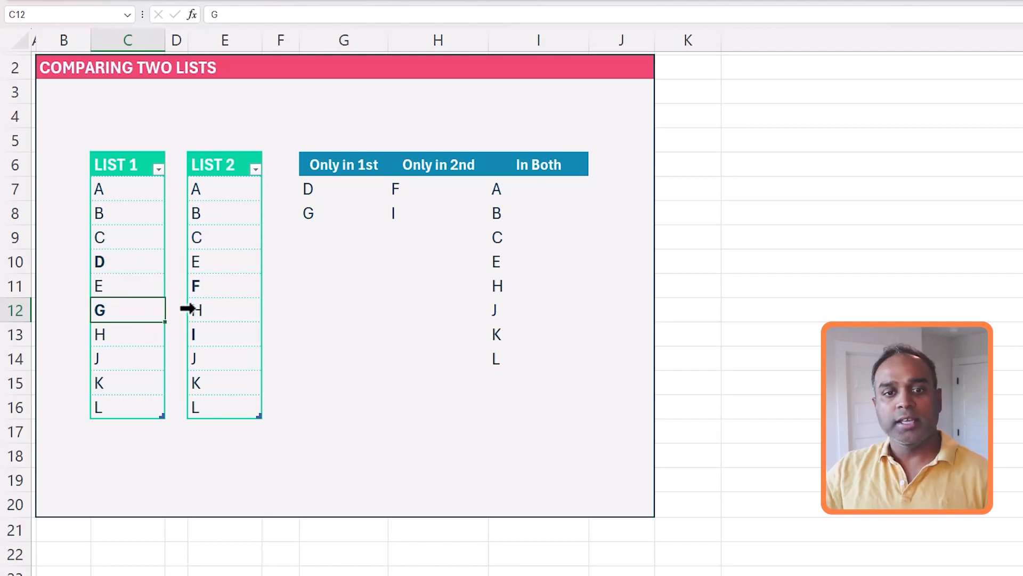
Point out F and I, the items that appear only in List 2
{"action": "left_click", "coordinate": [216, 291]}
{"action": "left_click", "coordinate": [213, 333]}
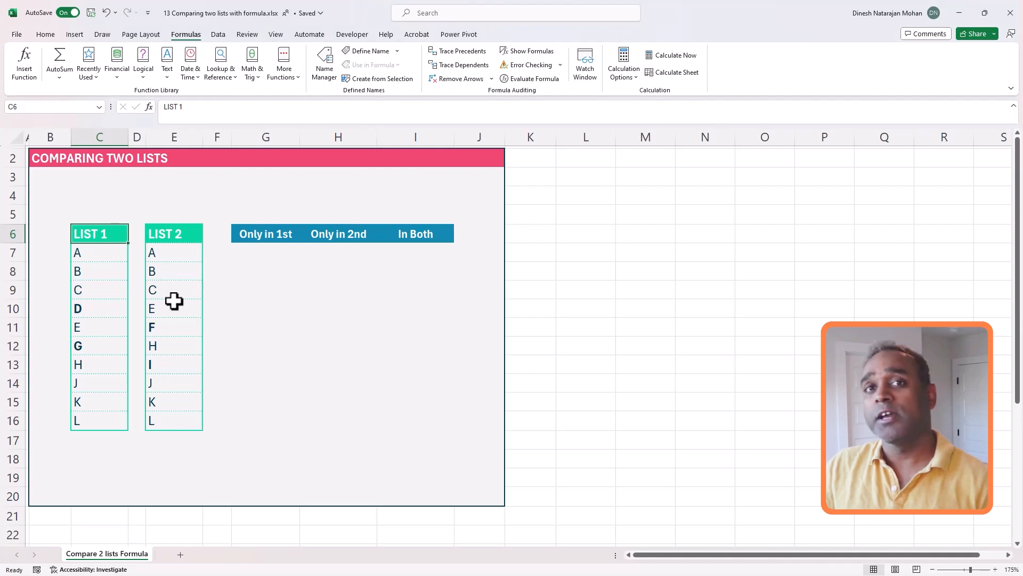
Convert the LIST 1 range C6:C16 into a table with headers named TABLE1
{"action": "left_click_drag", "start_coordinate": [105, 232], "coordinate": [107, 423]}
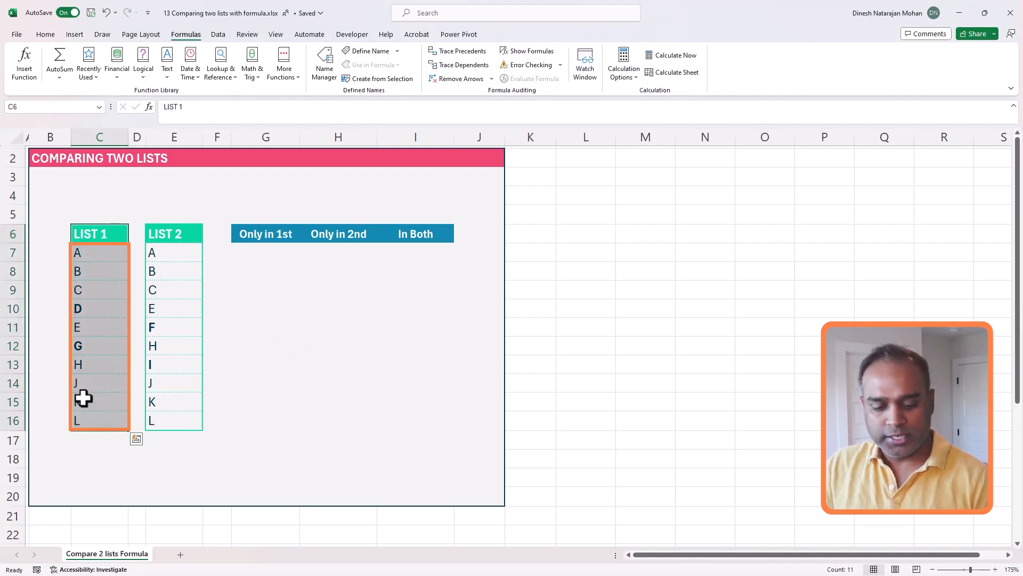
{"action": "key", "text": "ctrl+t"}
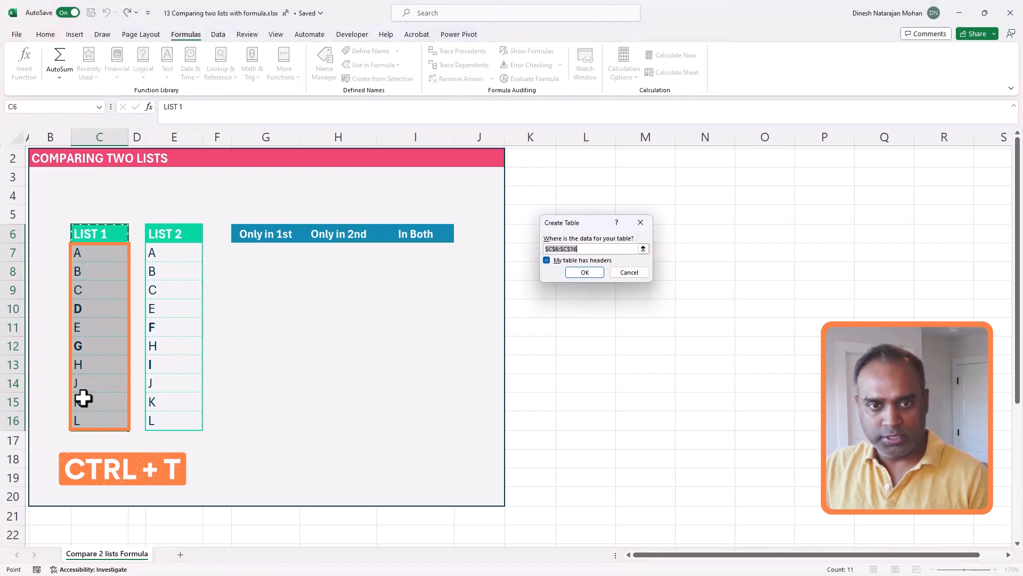
{"action": "left_click_drag", "start_coordinate": [573, 223], "coordinate": [395, 296]}
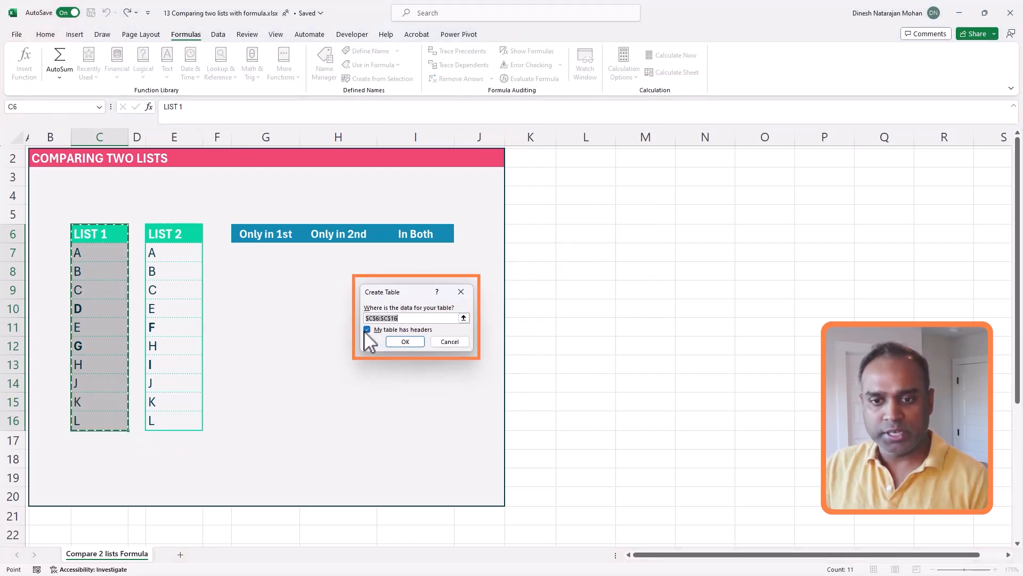
{"action": "left_click", "coordinate": [405, 341]}
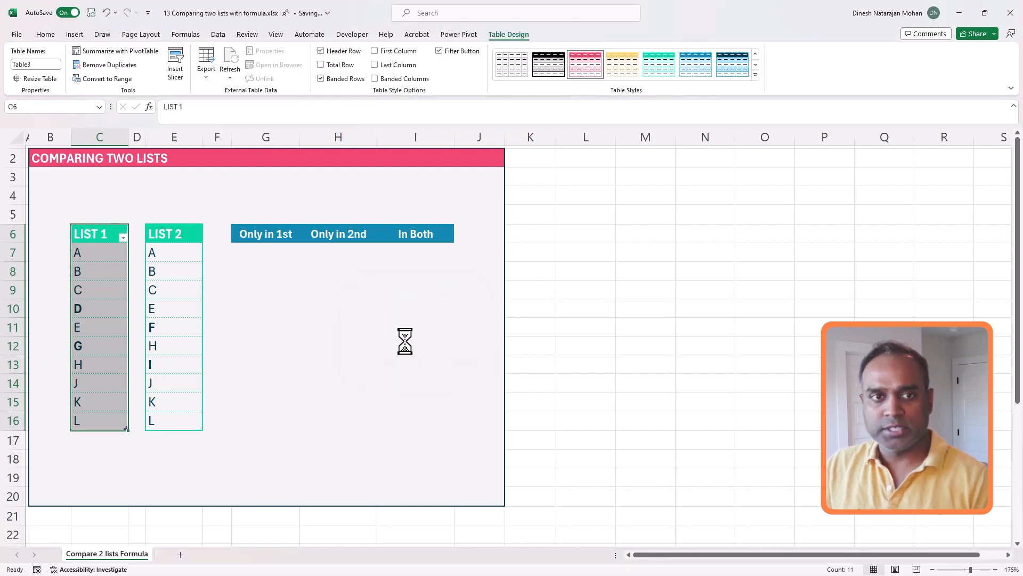
{"action": "left_click", "coordinate": [36, 66]}
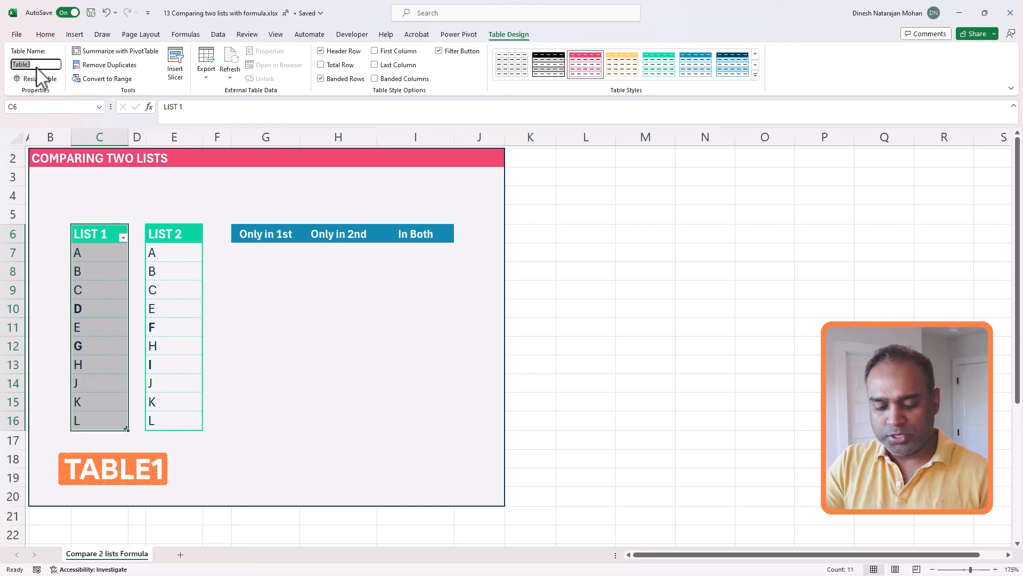
{"action": "type", "text": "TABLE1"}
{"action": "key", "text": "Return"}
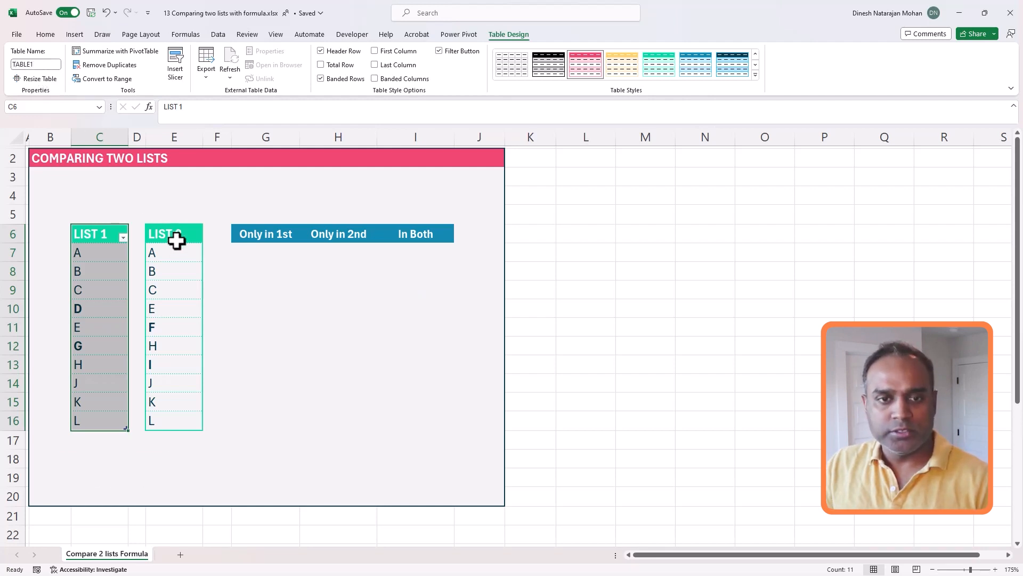
Convert the LIST 2 range E6:E16 into a table named TABLE2
{"action": "left_click_drag", "start_coordinate": [176, 238], "coordinate": [185, 418]}
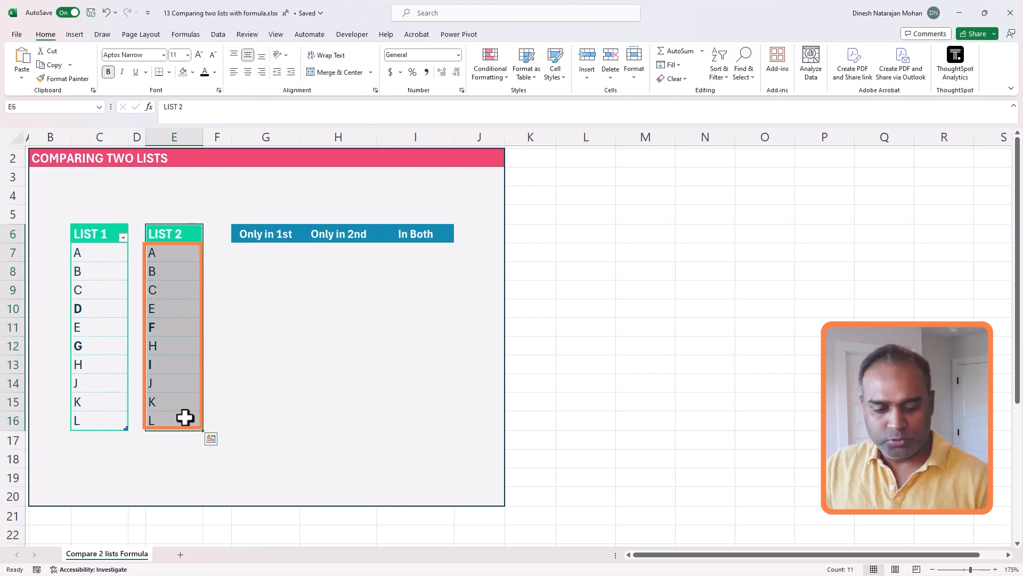
{"action": "key", "text": "ctrl+t"}
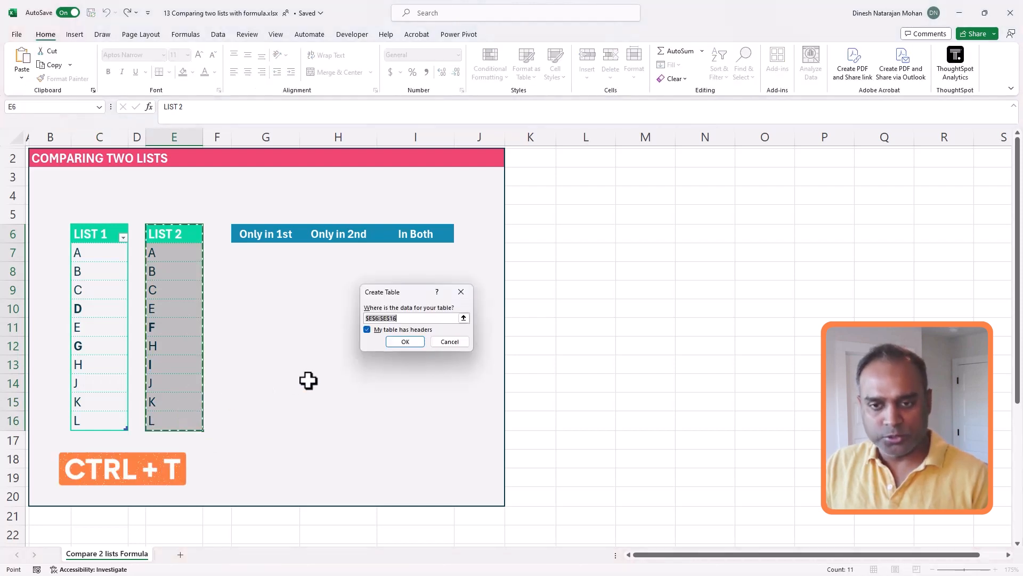
{"action": "left_click", "coordinate": [405, 341]}
{"action": "left_click", "coordinate": [44, 65]}
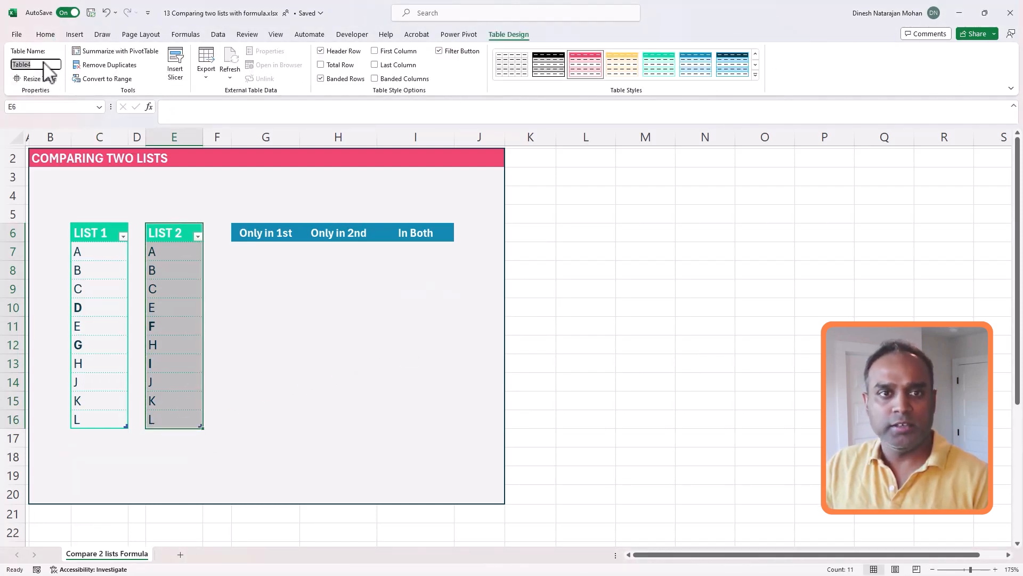
{"action": "key", "text": "Return"}
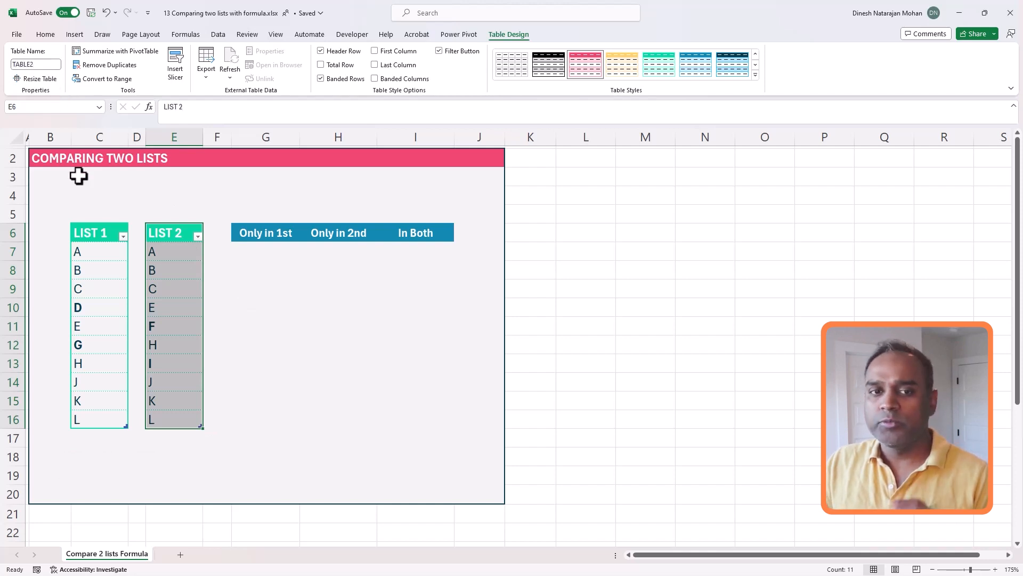
Define the workbook name LIST1 for List 1's values C7:C16
{"action": "left_click", "coordinate": [96, 245]}
{"action": "left_click_drag", "start_coordinate": [103, 251], "coordinate": [110, 418]}
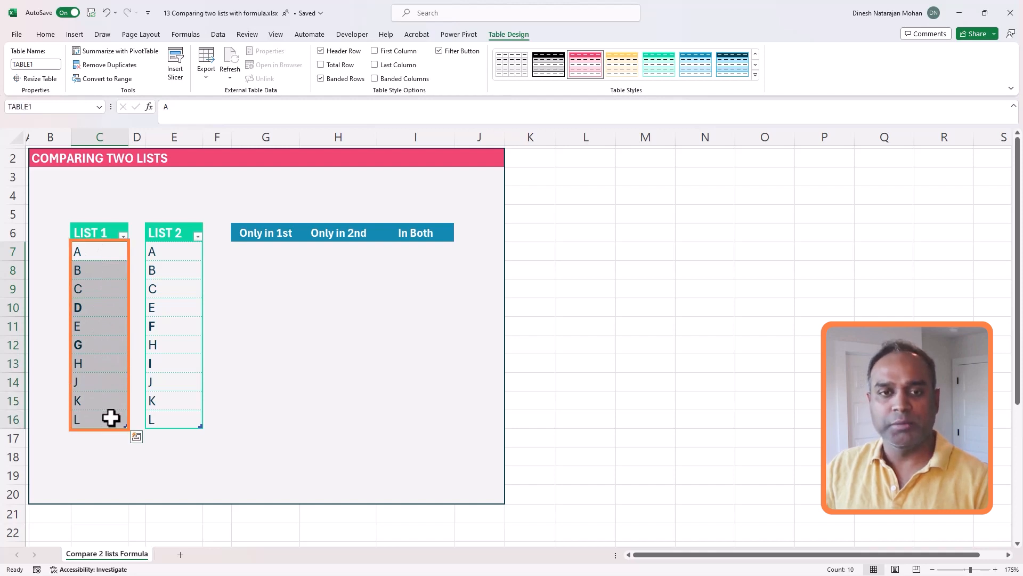
{"action": "left_click", "coordinate": [184, 34]}
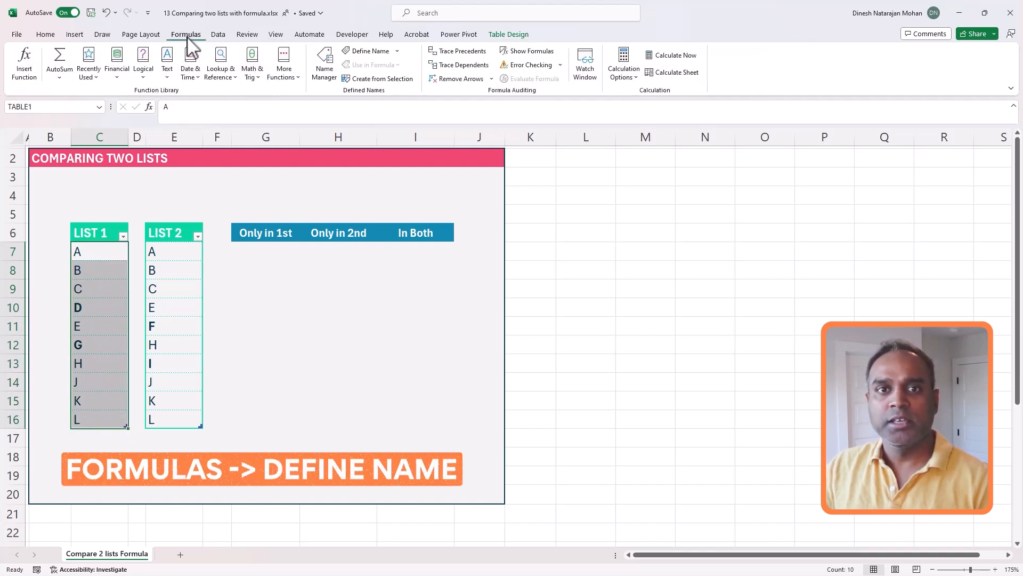
{"action": "left_click", "coordinate": [383, 51]}
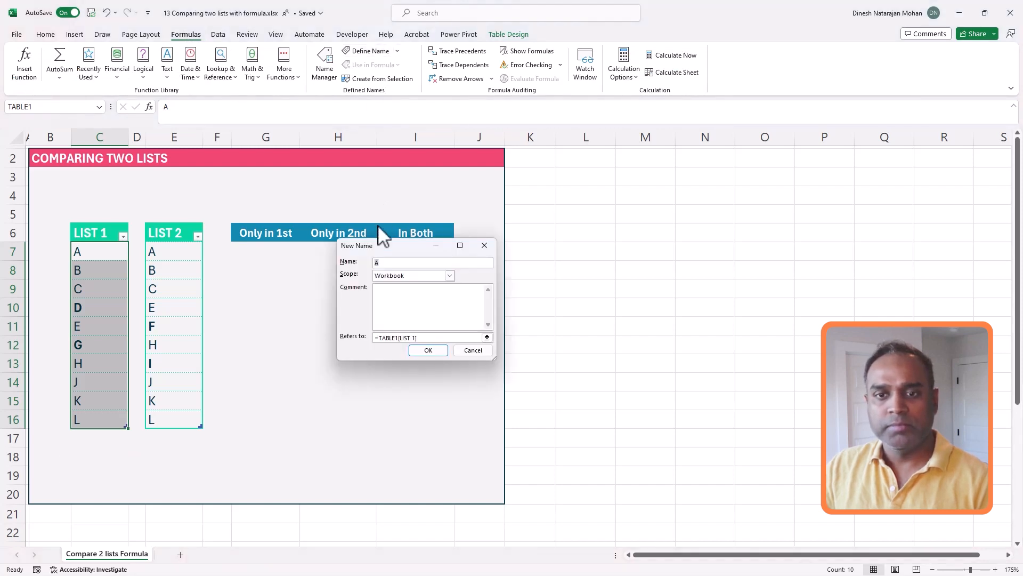
{"action": "left_click_drag", "start_coordinate": [372, 247], "coordinate": [310, 270]}
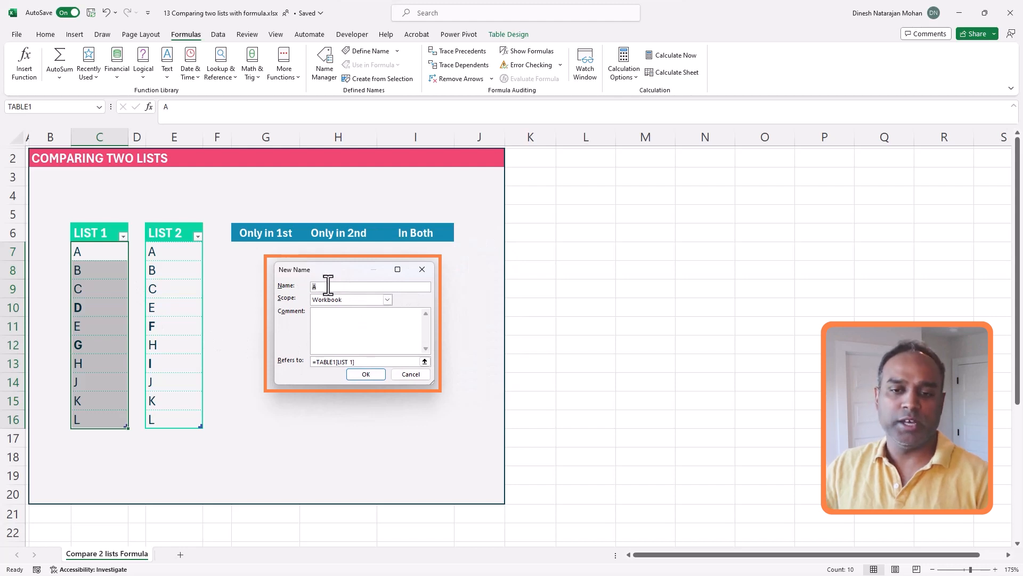
{"action": "type", "text": "IST1"}
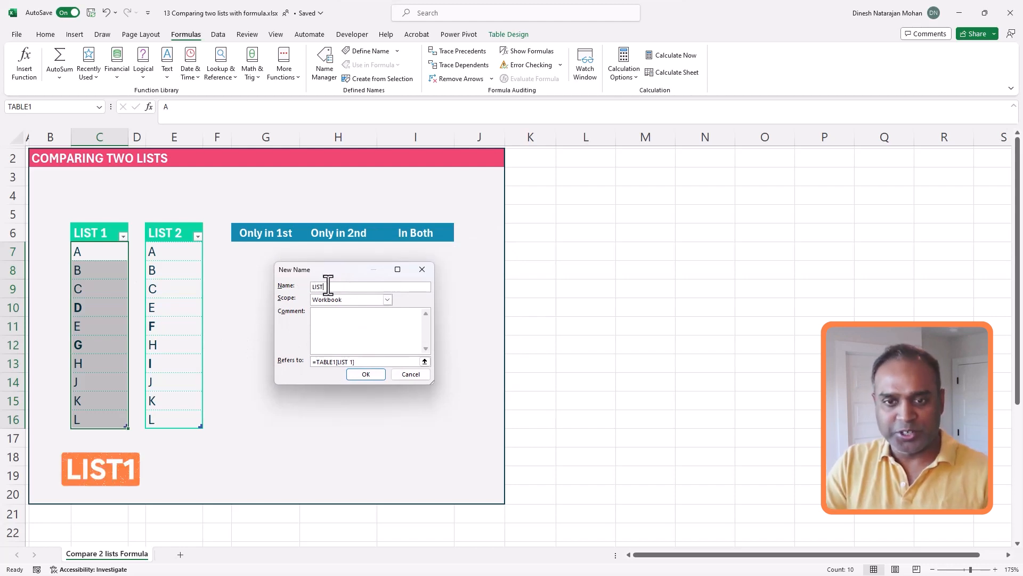
{"action": "left_click", "coordinate": [366, 374]}
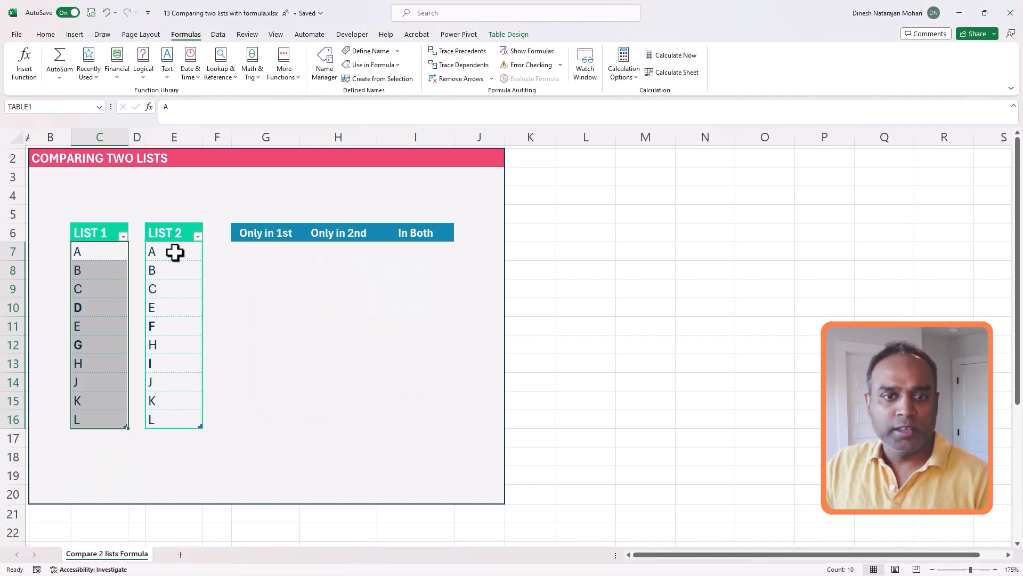
Define the workbook name LIST2 for List 2's values E7:E16
{"action": "left_click_drag", "start_coordinate": [176, 251], "coordinate": [182, 417]}
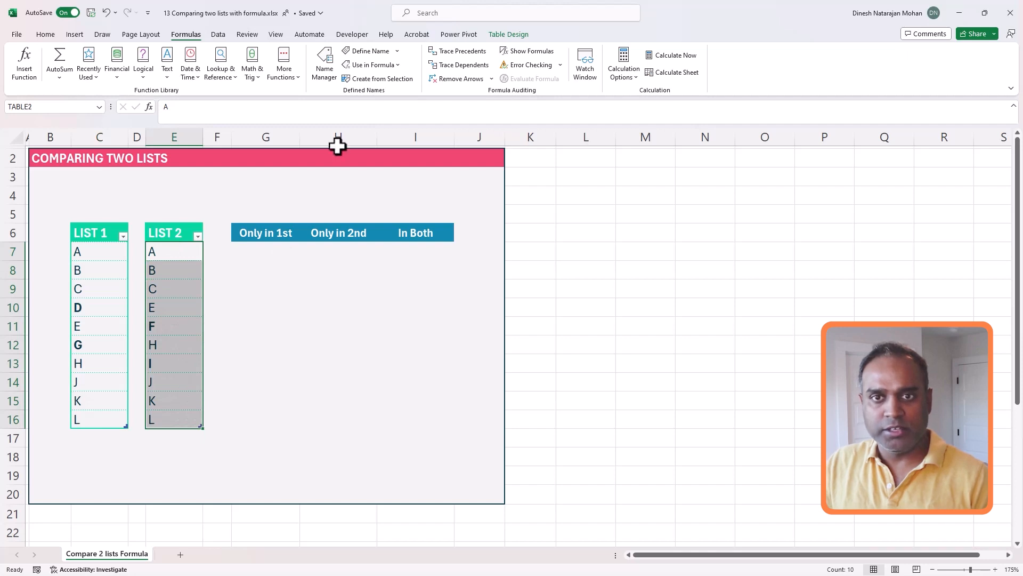
{"action": "left_click", "coordinate": [351, 51]}
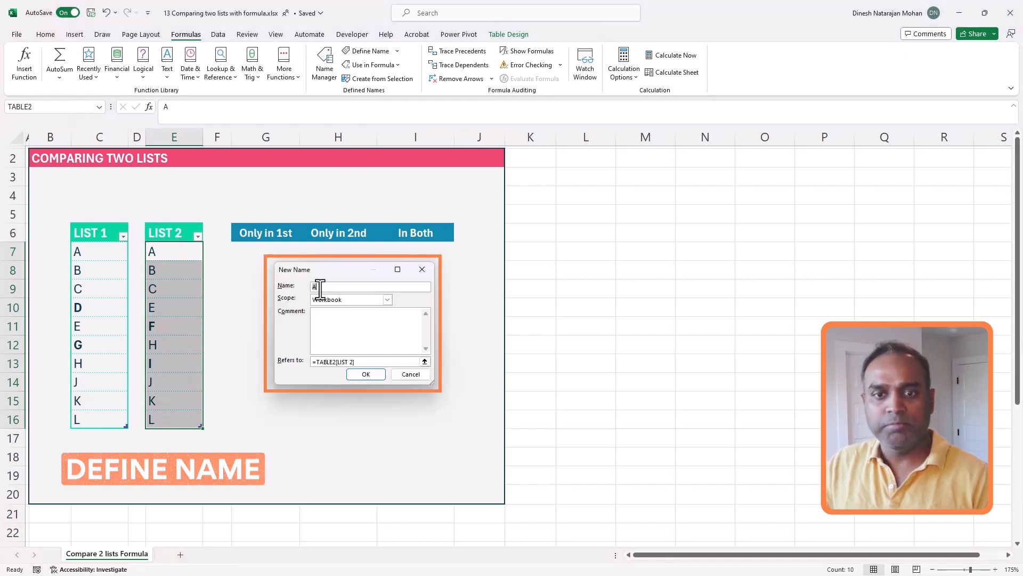
{"action": "type", "text": "L"}
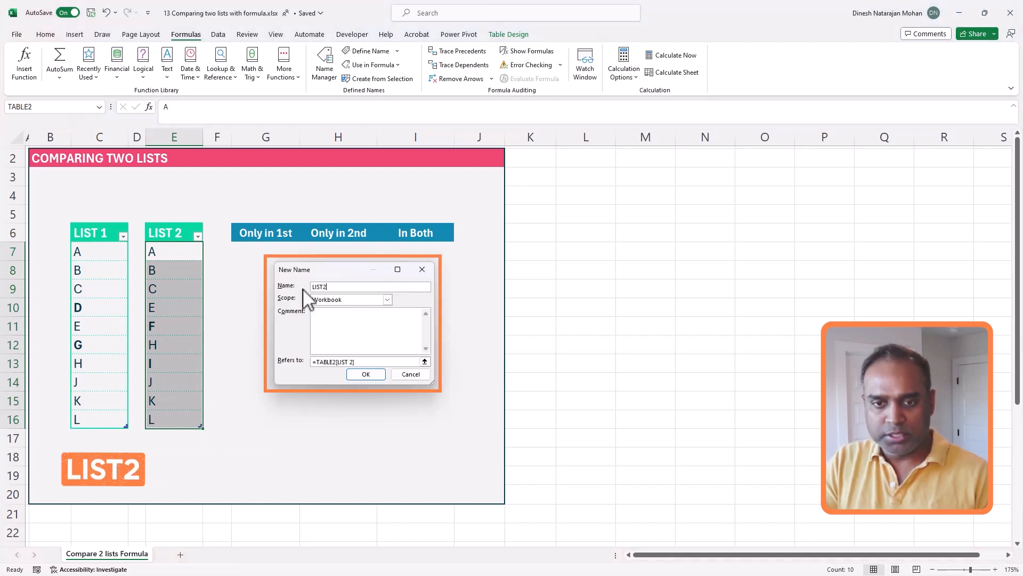
{"action": "type", "text": "IST 2"}
{"action": "left_click", "coordinate": [374, 374]}
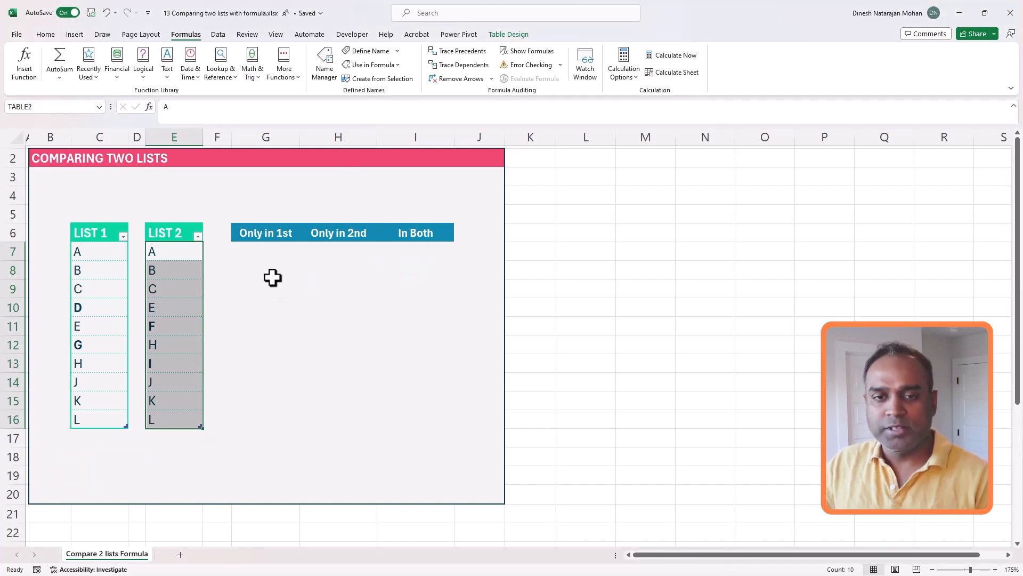
{"action": "left_click", "coordinate": [265, 254]}
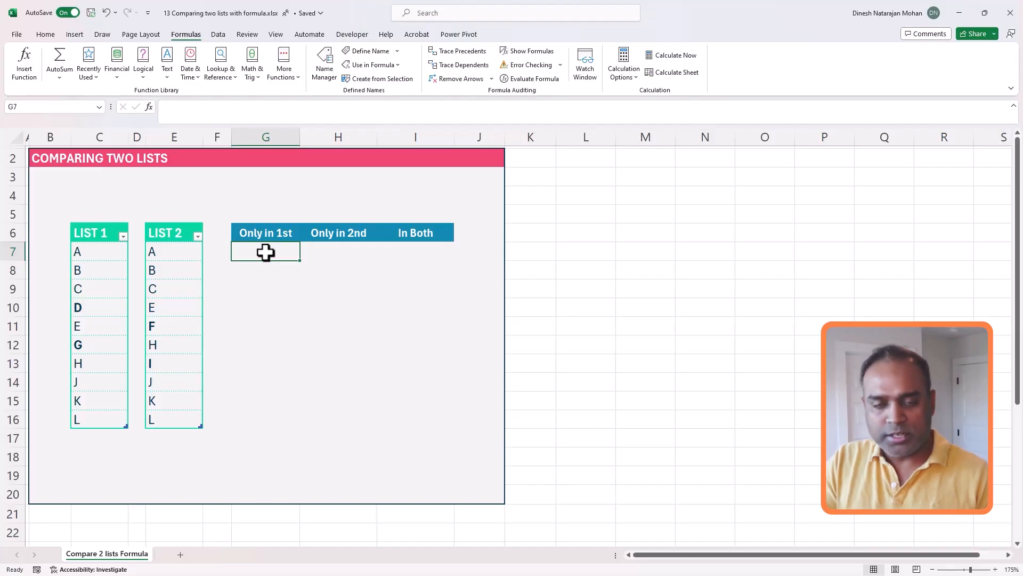
Begin a MATCH formula in cell G7 under Only in 1st
{"action": "type", "text": "="}
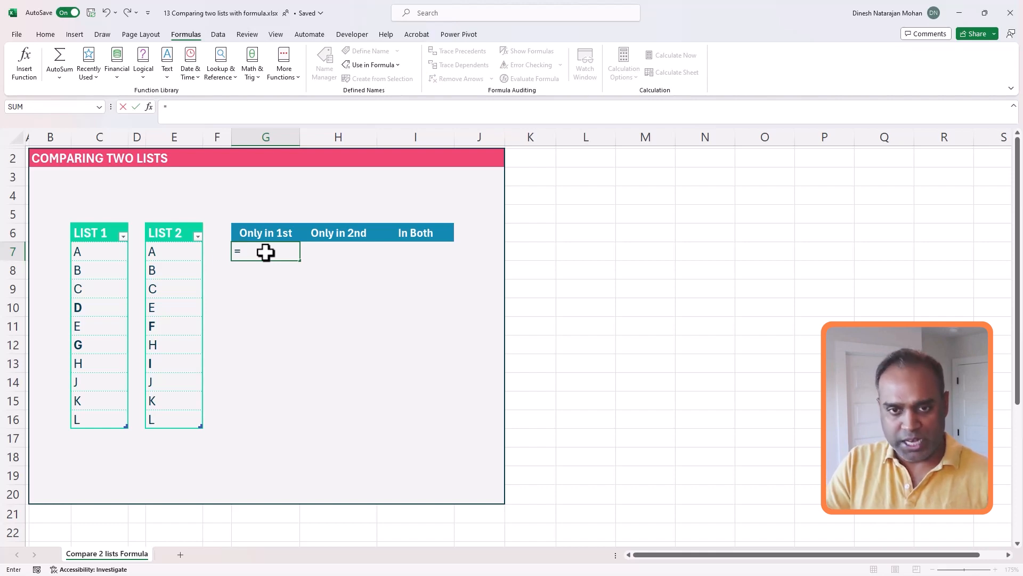
{"action": "type", "text": "MATC"}
{"action": "type", "text": "H"}
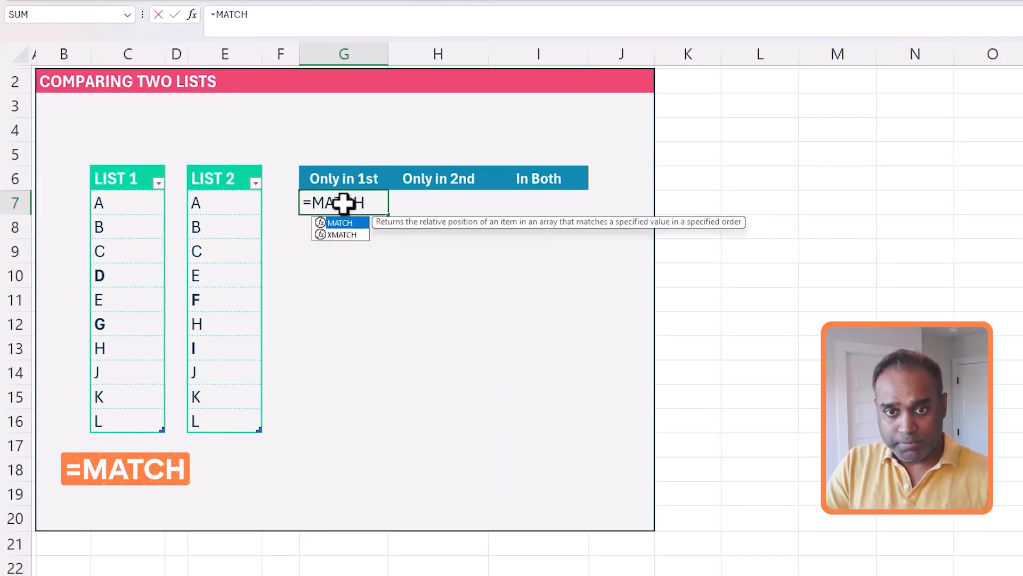
{"action": "type", "text": "("}
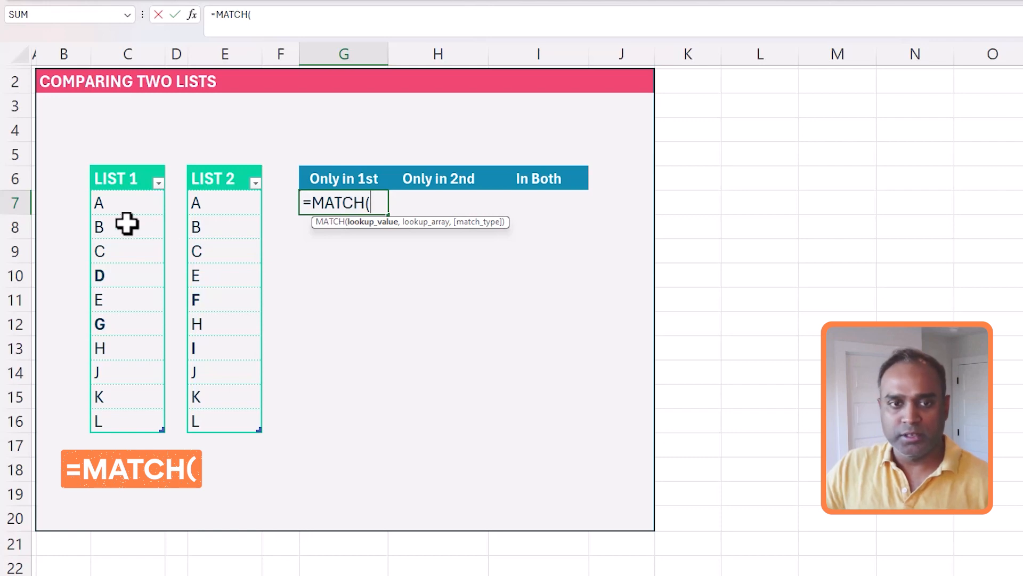
Complete =MATCH(LIST1,LIST2,0) in G7 so match positions spill down to G16
{"action": "left_click_drag", "start_coordinate": [121, 206], "coordinate": [142, 411]}
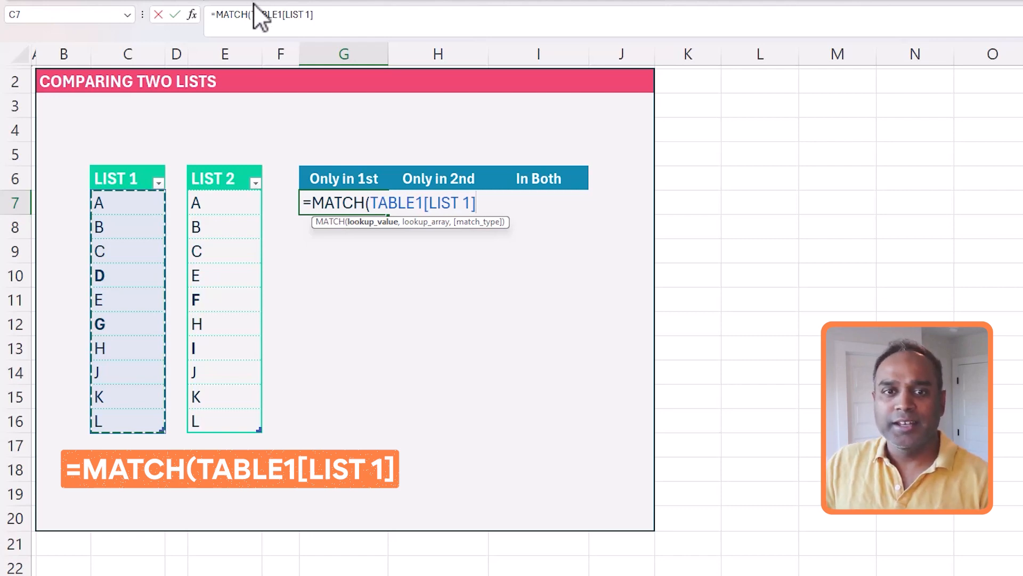
{"action": "left_click_drag", "start_coordinate": [253, 15], "coordinate": [366, 17]}
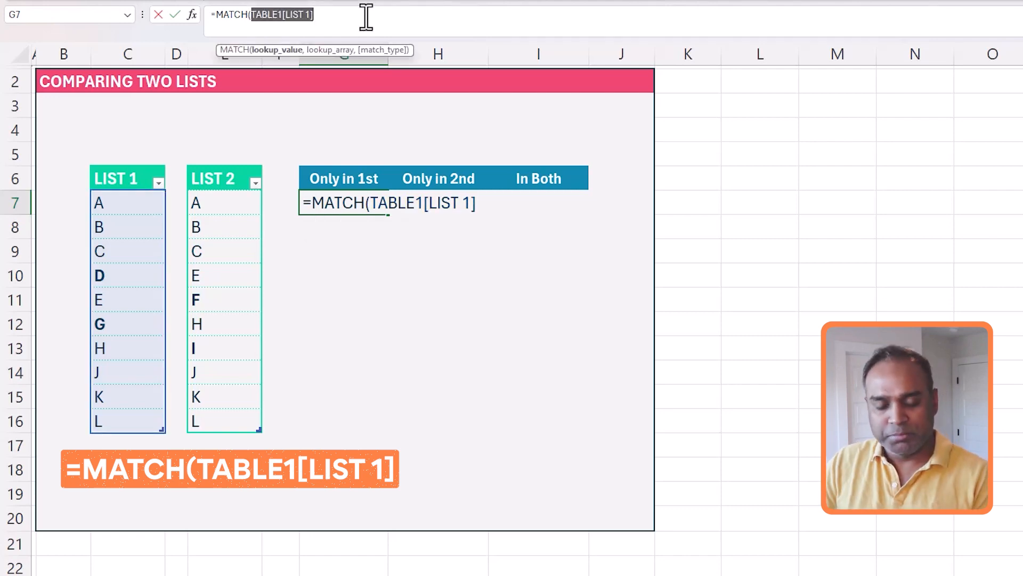
{"action": "type", "text": "List"}
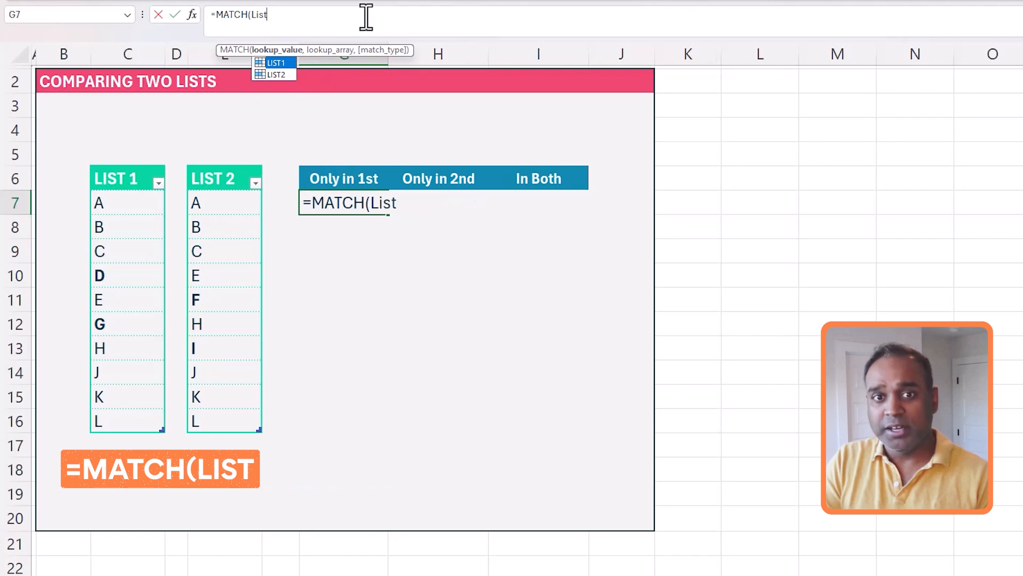
{"action": "type", "text": "1"}
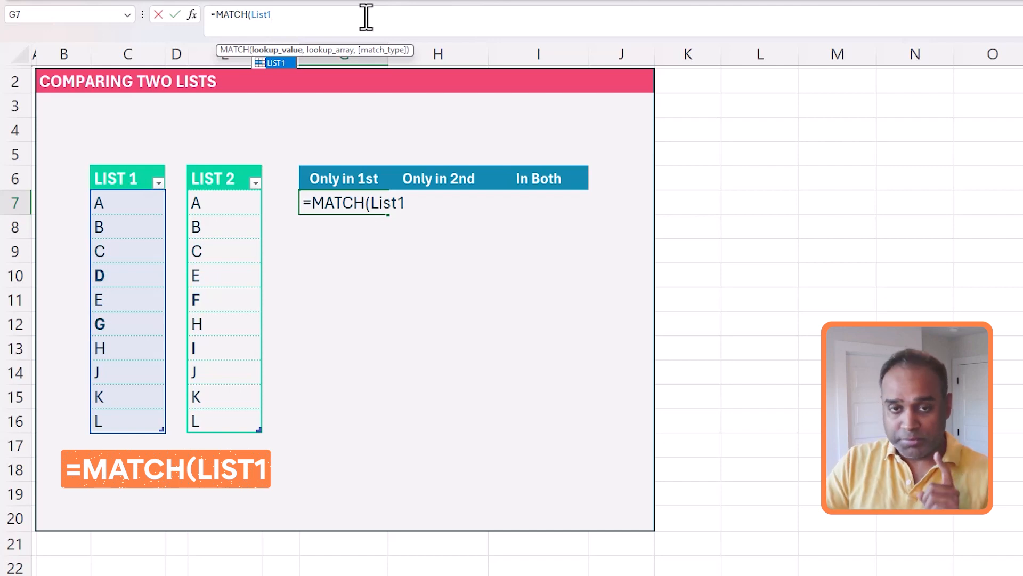
{"action": "type", "text": ","}
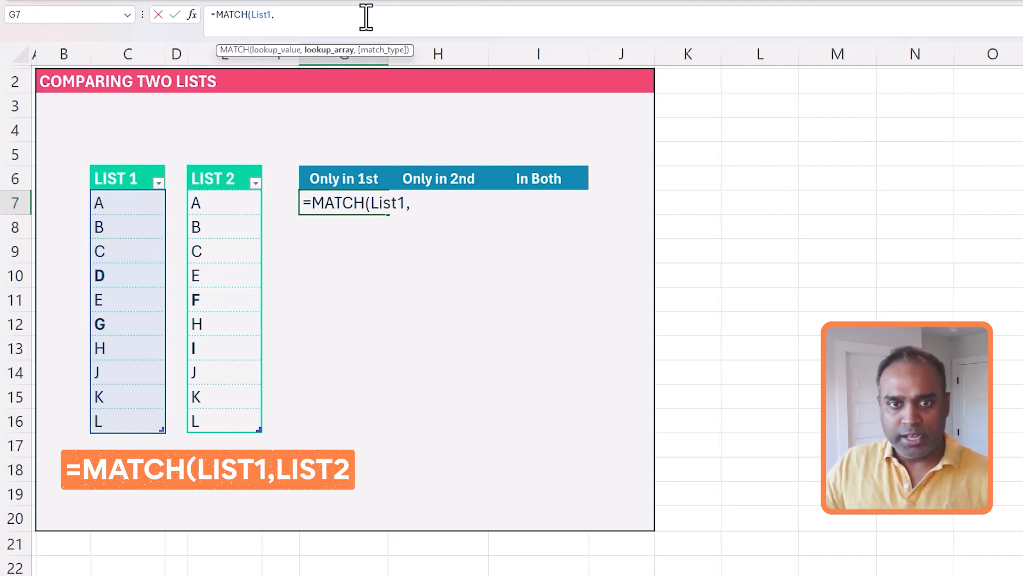
{"action": "type", "text": "List2"}
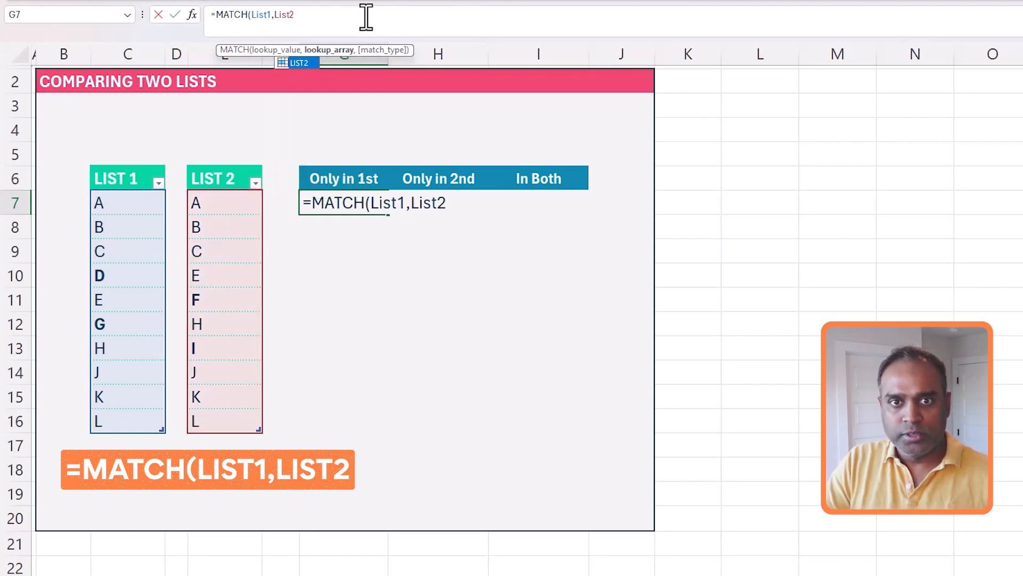
{"action": "type", "text": ","}
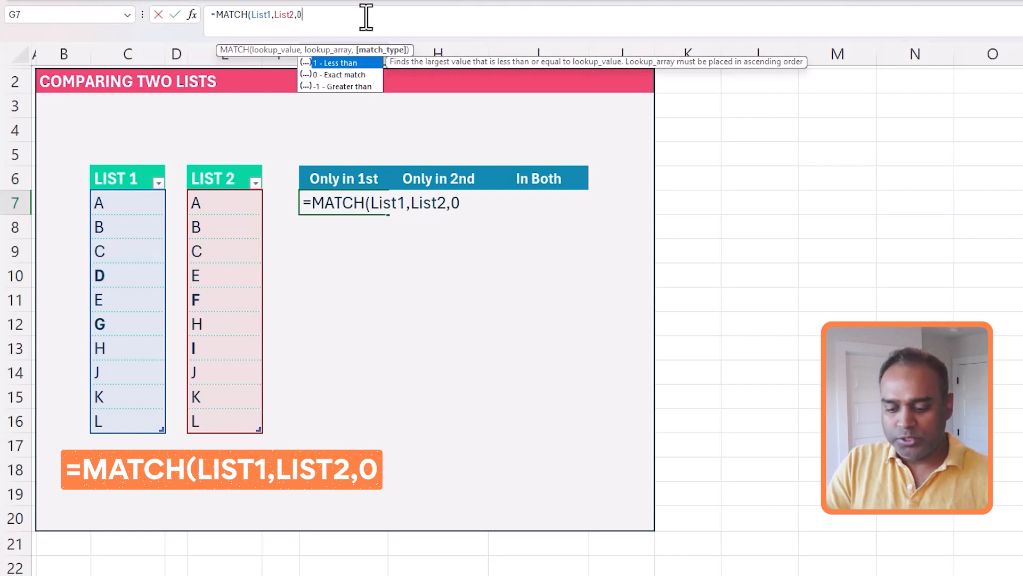
{"action": "type", "text": "0)"}
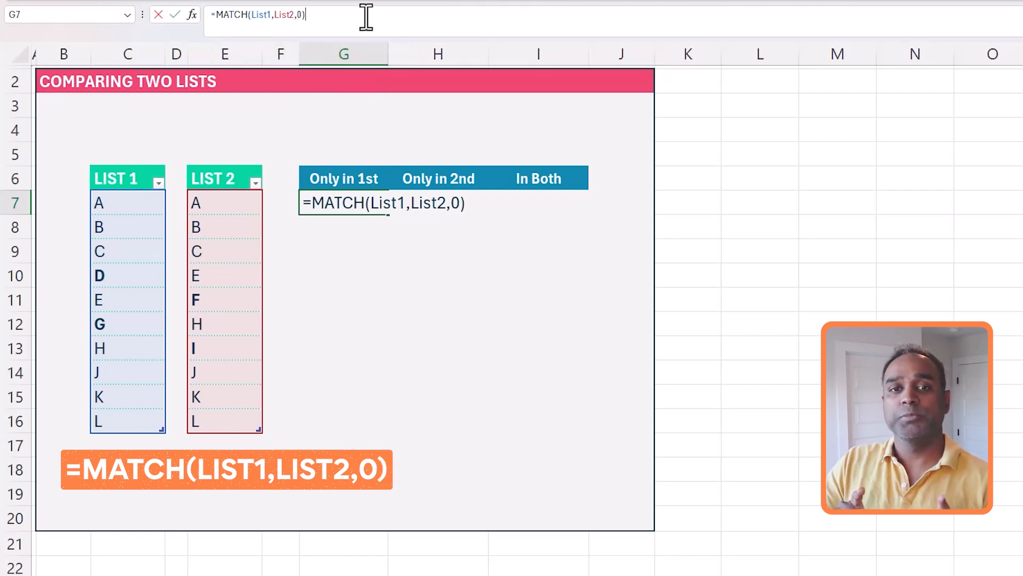
{"action": "key", "text": "Return"}
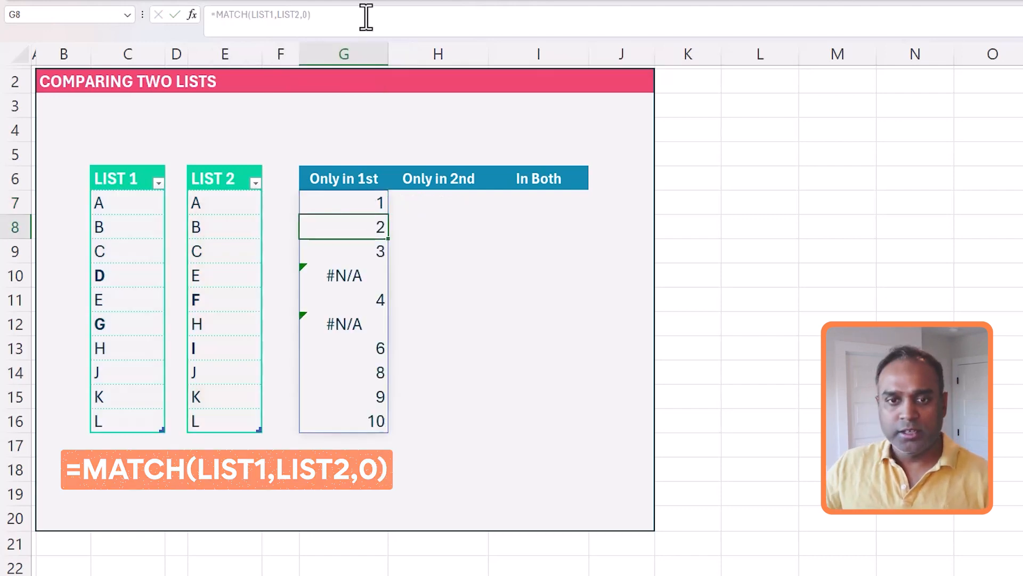
Compare rows 7, 8 and 10 to explain the positions and D's #N/A result
{"action": "left_click", "coordinate": [341, 203]}
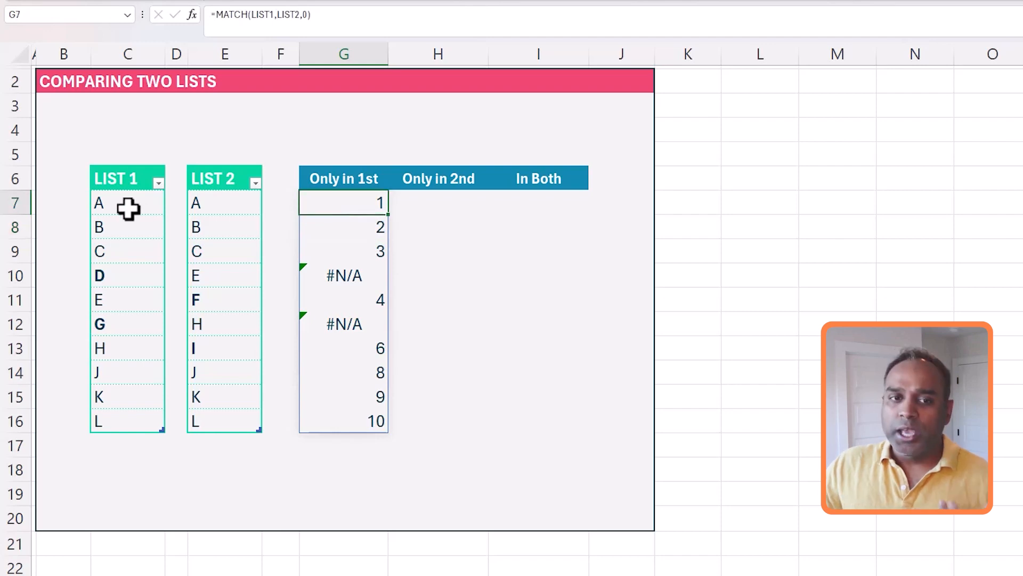
{"action": "left_click", "coordinate": [19, 202]}
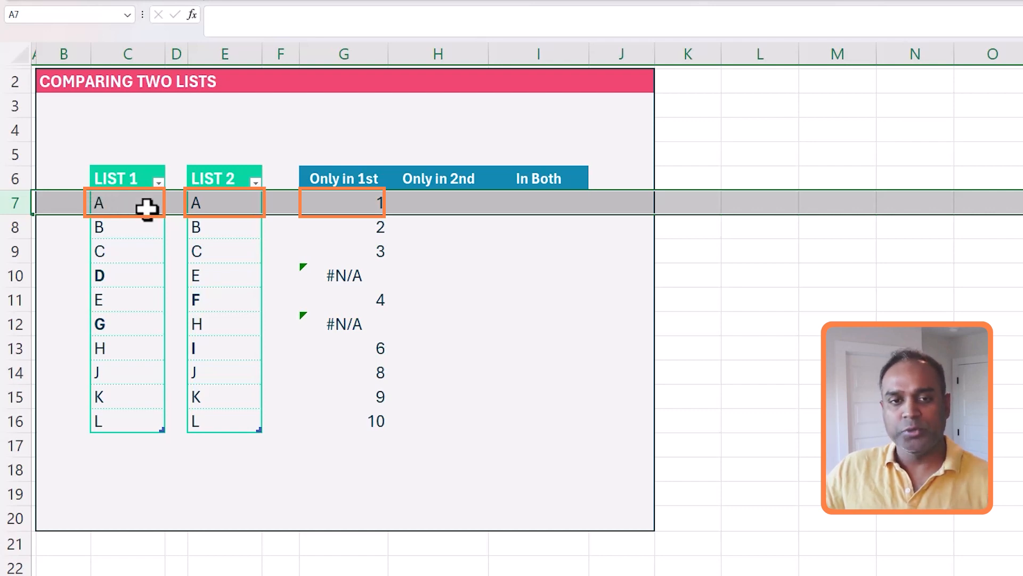
{"action": "left_click_drag", "start_coordinate": [237, 208], "coordinate": [231, 411]}
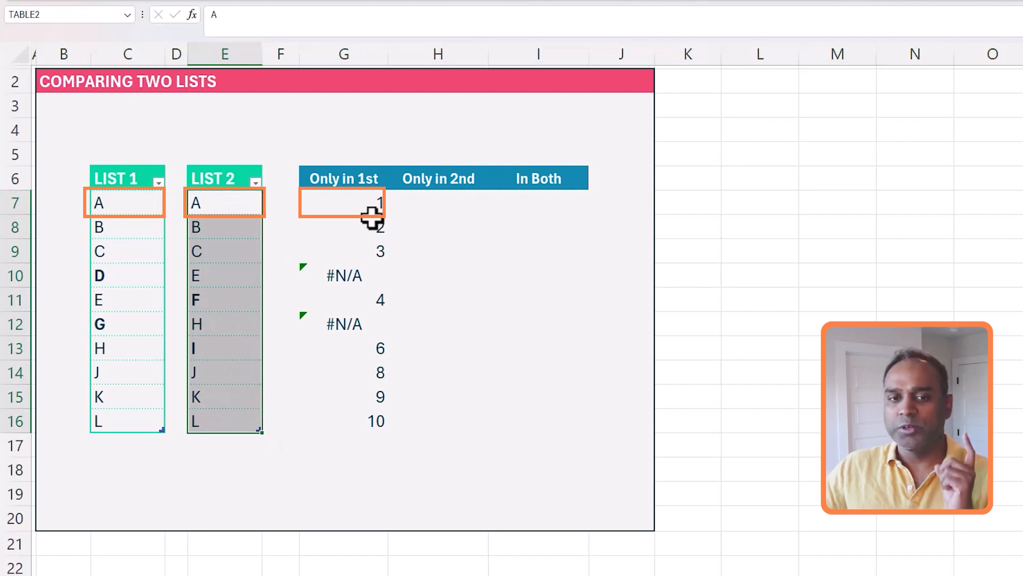
{"action": "left_click", "coordinate": [118, 231]}
{"action": "left_click", "coordinate": [13, 227]}
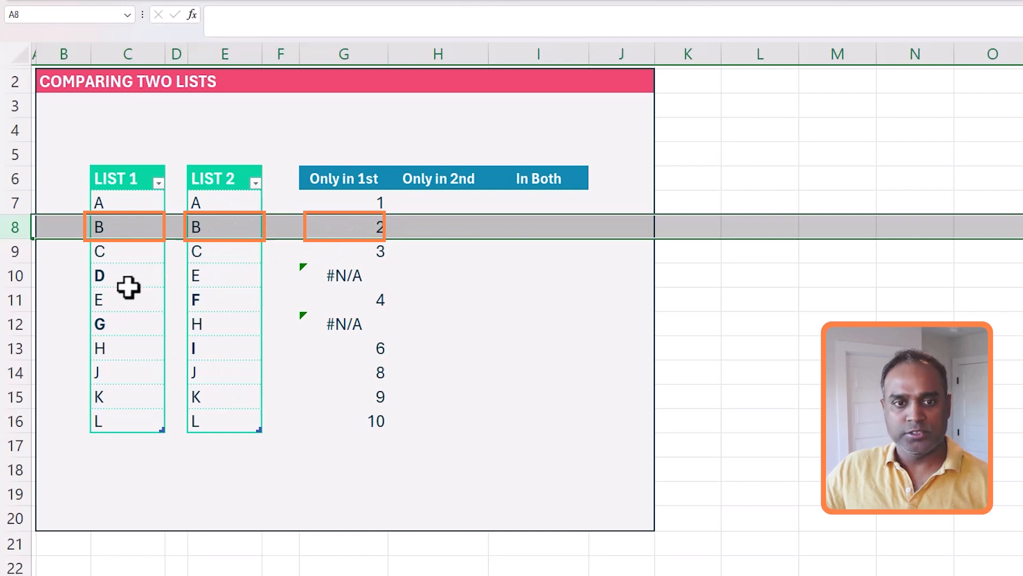
{"action": "left_click", "coordinate": [96, 273]}
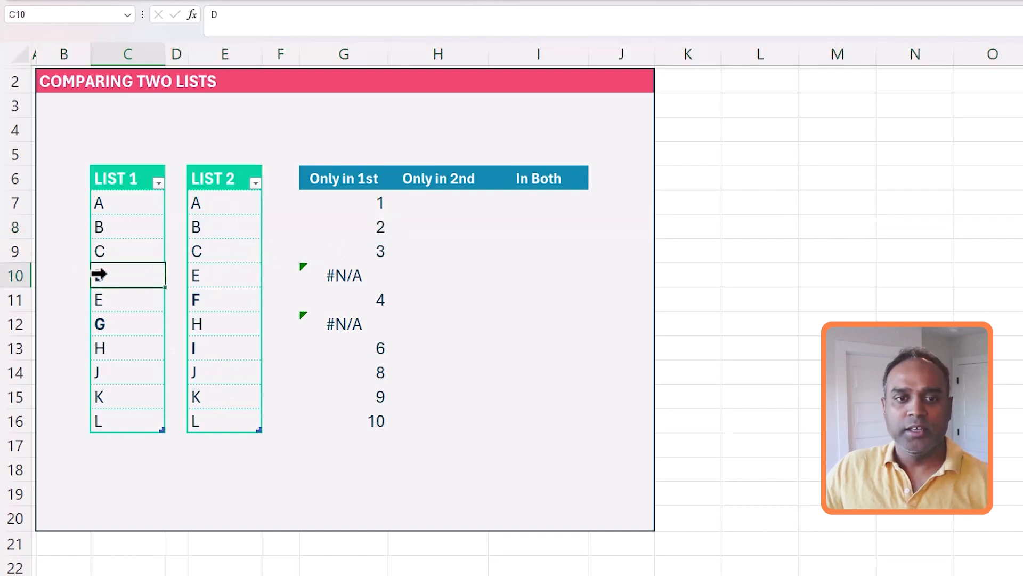
{"action": "left_click", "coordinate": [18, 275]}
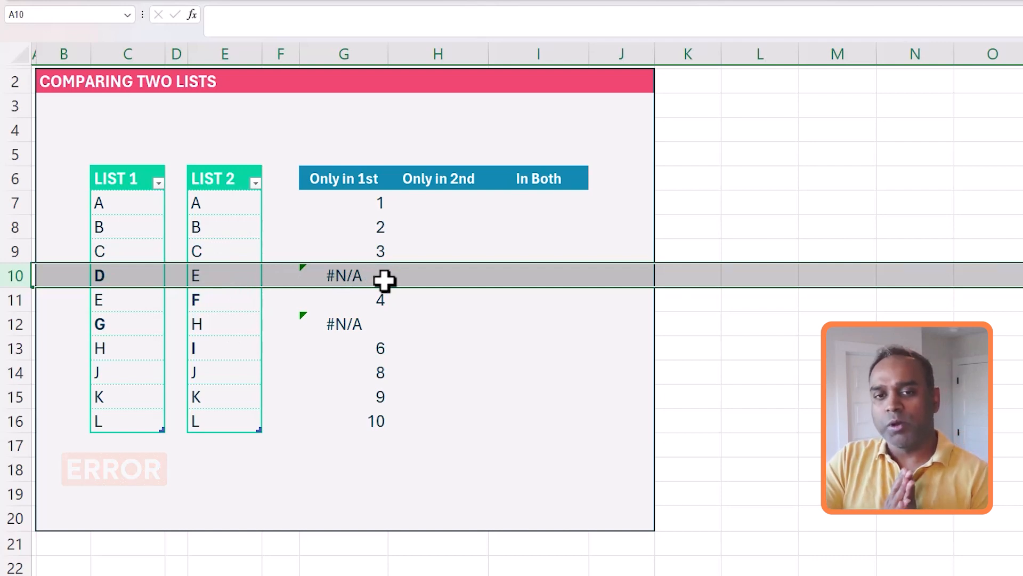
{"action": "left_click", "coordinate": [365, 206]}
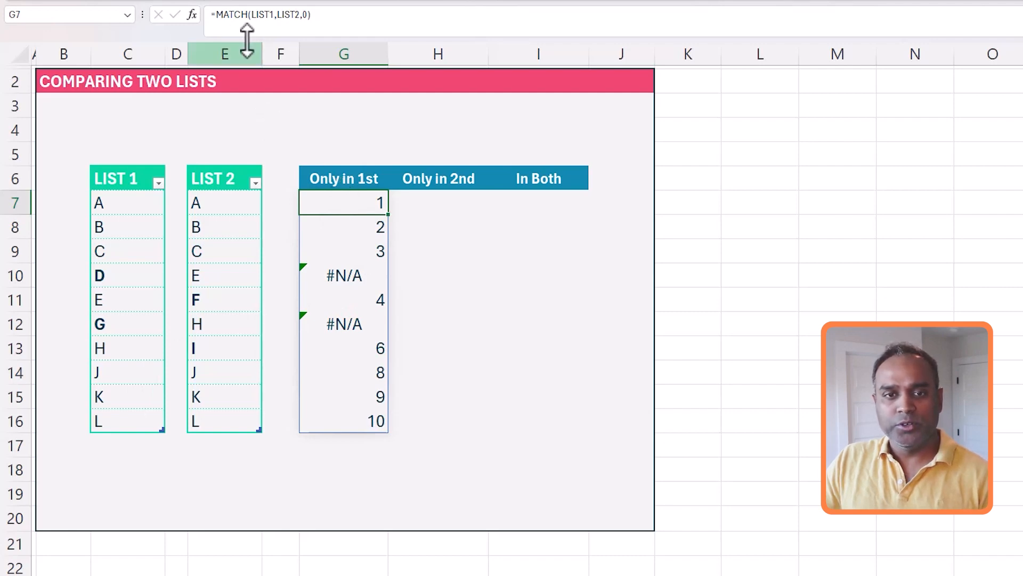
Wrap the G7 formula in ISNA to return TRUE/FALSE for each List 1 item
{"action": "left_click", "coordinate": [215, 14]}
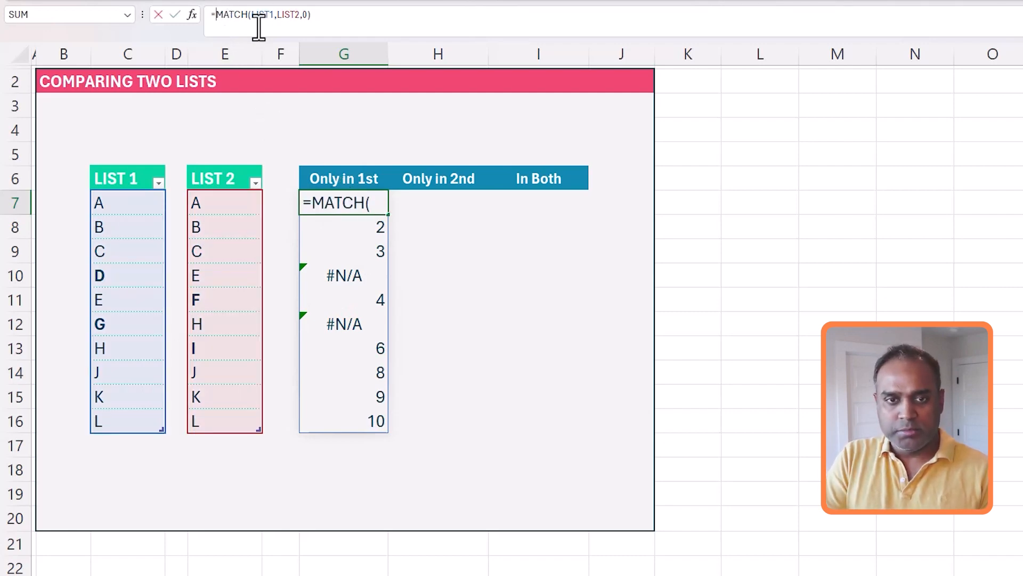
{"action": "type", "text": "ISNA("}
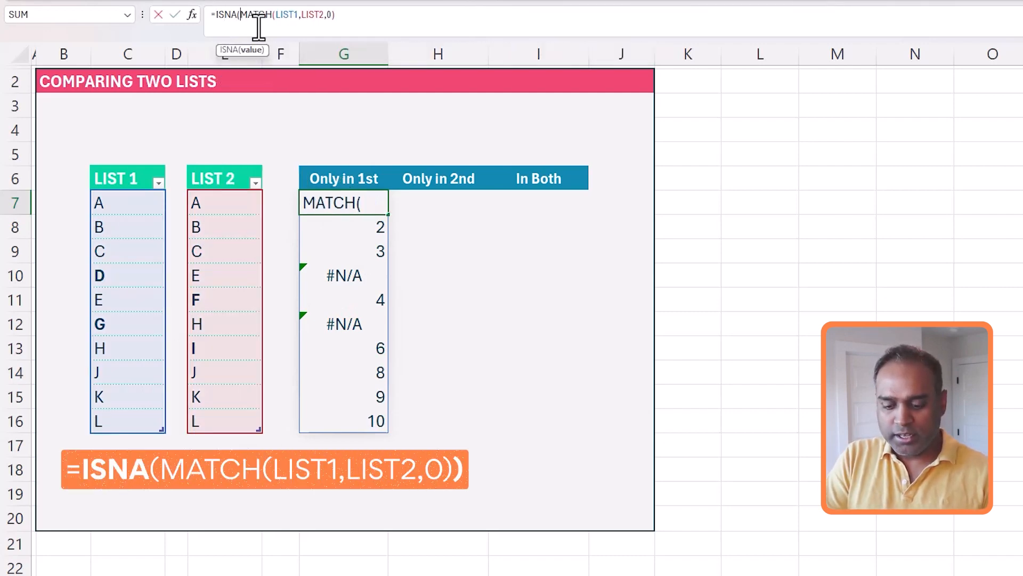
{"action": "left_click", "coordinate": [352, 15]}
{"action": "type", "text": ")"}
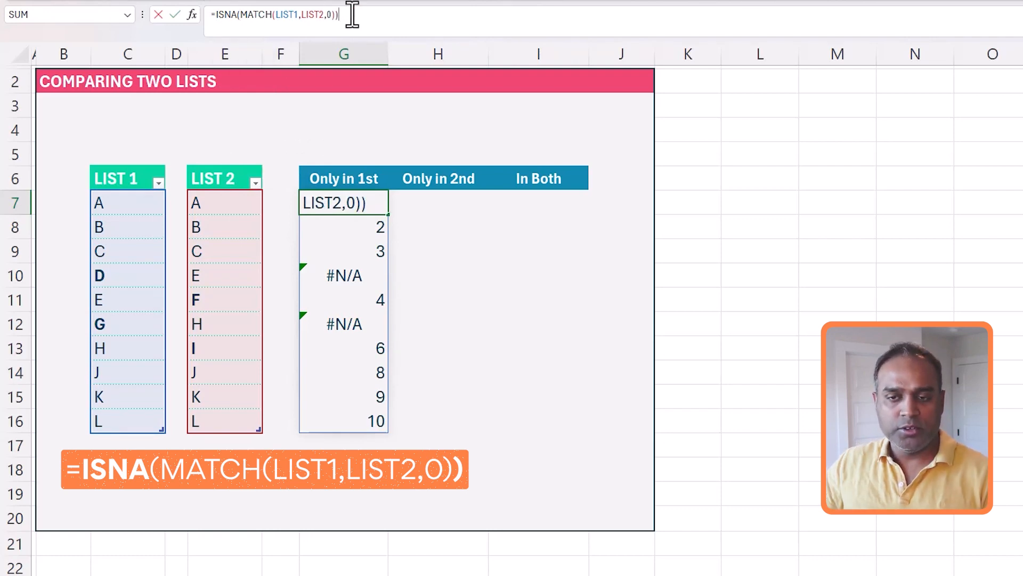
{"action": "key", "text": "Return"}
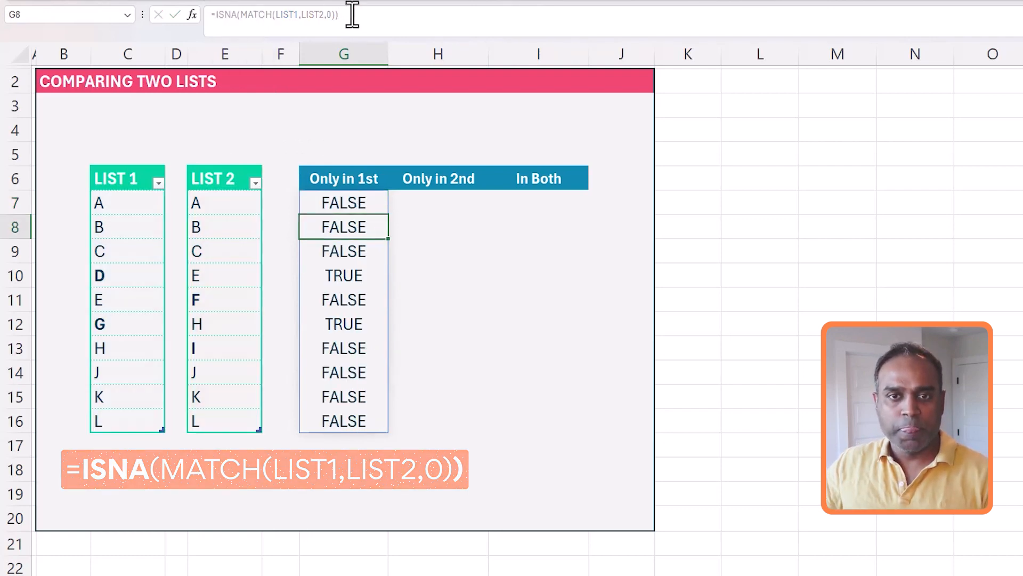
Point out the TRUE results beside D and G
{"action": "left_click", "coordinate": [373, 202]}
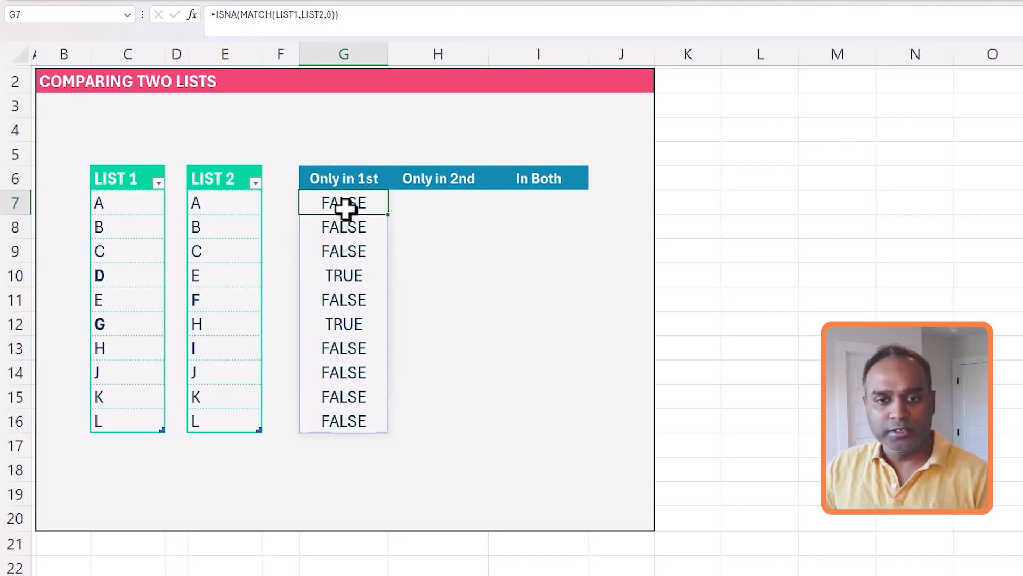
{"action": "left_click", "coordinate": [343, 276]}
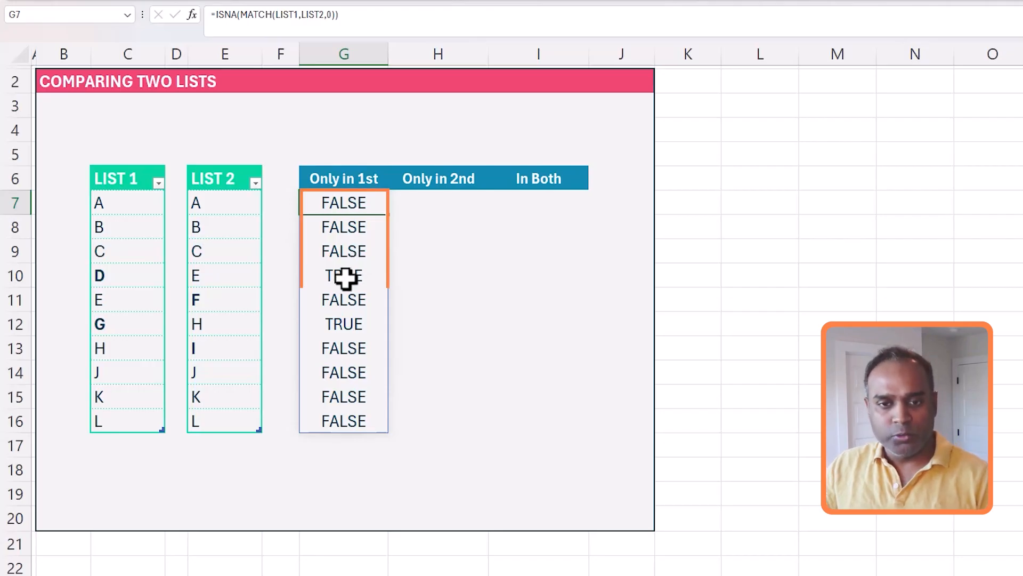
{"action": "left_click", "coordinate": [349, 332]}
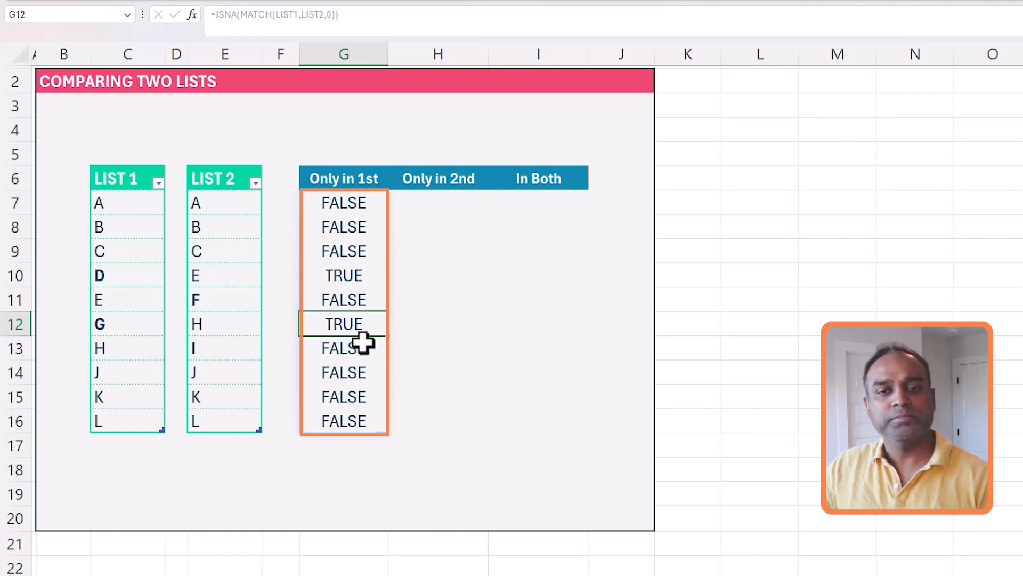
{"action": "left_click", "coordinate": [363, 210]}
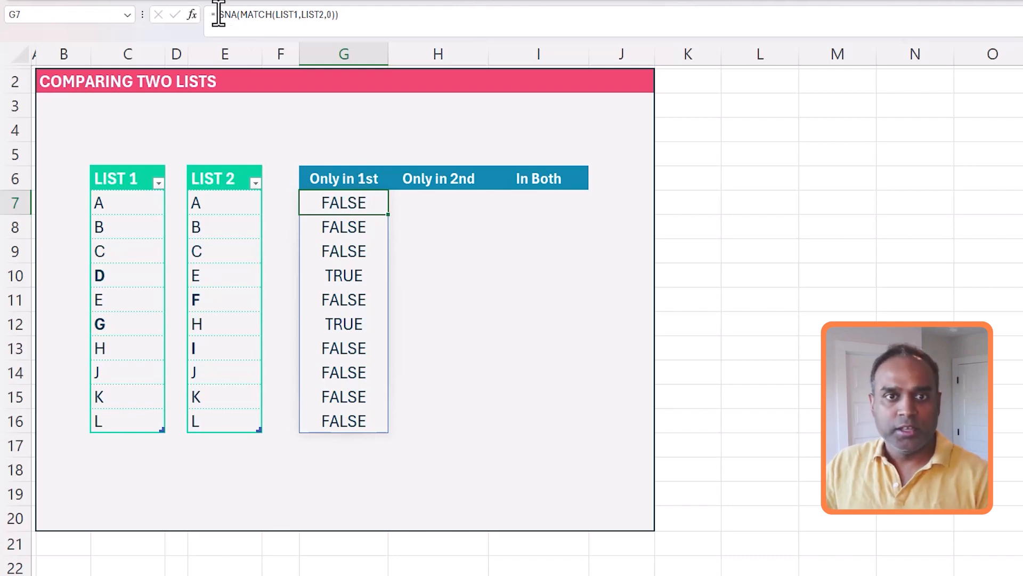
Wrap the formula as =FILTER(LIST1,ISNA(MATCH(LIST1,LIST2,0))) so Only in 1st lists D and G
{"action": "left_click", "coordinate": [226, 16]}
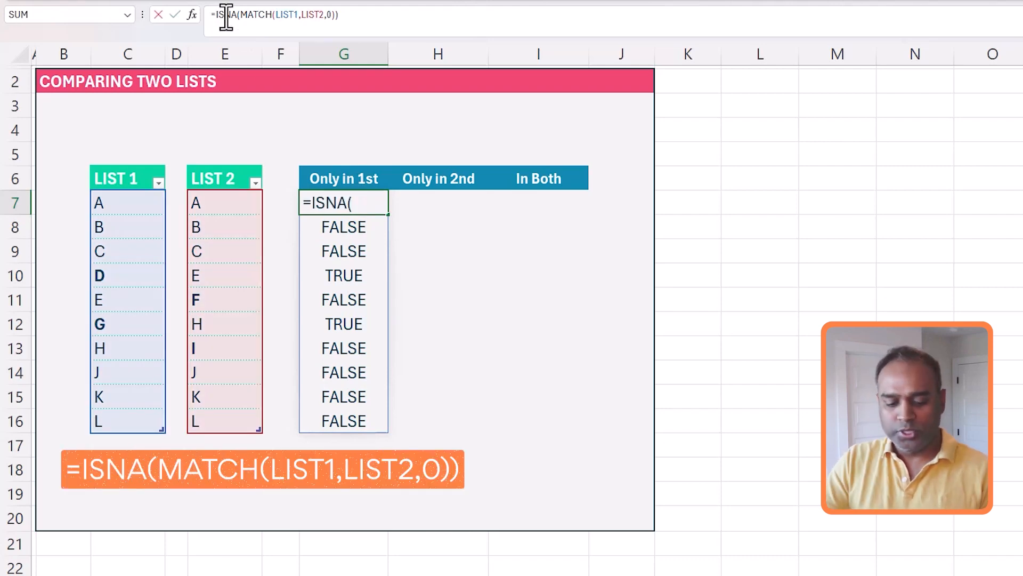
{"action": "type", "text": "FILTER("}
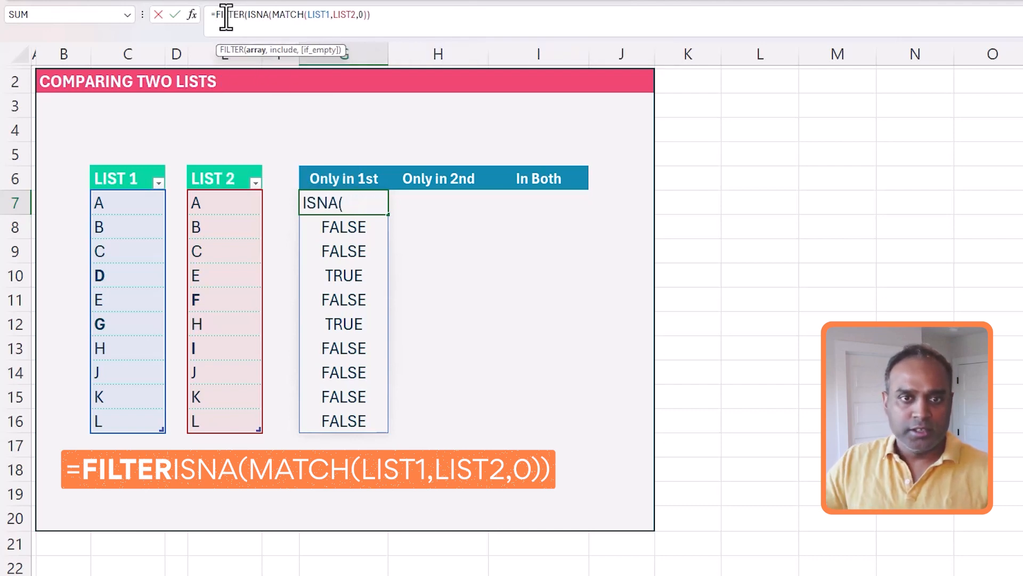
{"action": "type", "text": "List1,"}
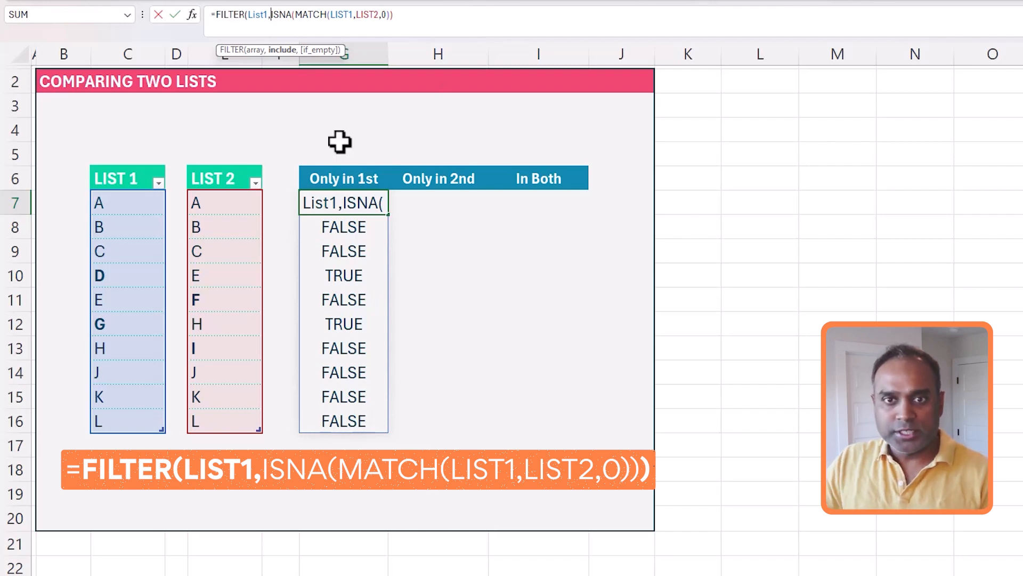
{"action": "left_click", "coordinate": [421, 25]}
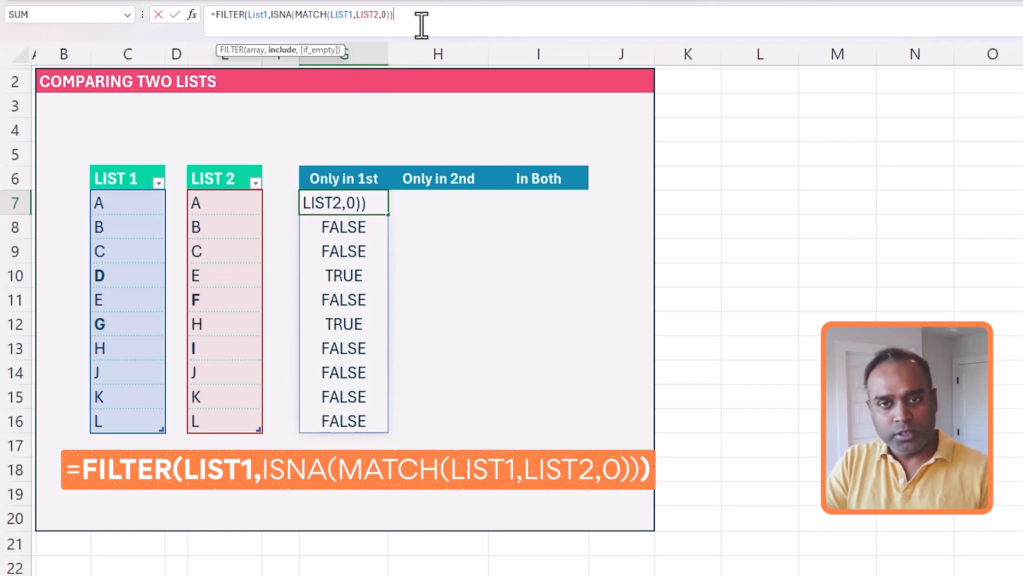
{"action": "type", "text": ")"}
{"action": "key", "text": "Return"}
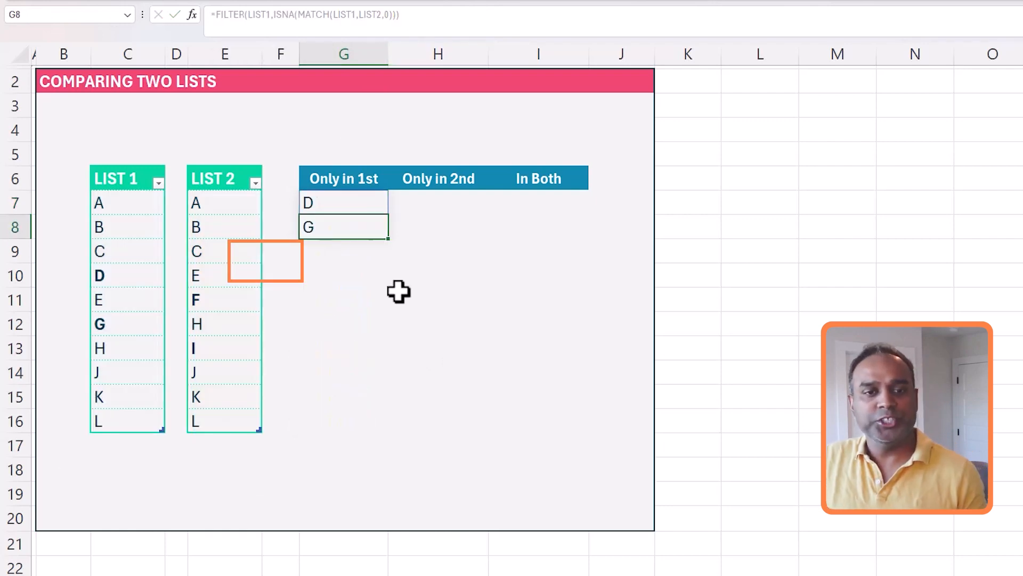
{"action": "left_click", "coordinate": [329, 198]}
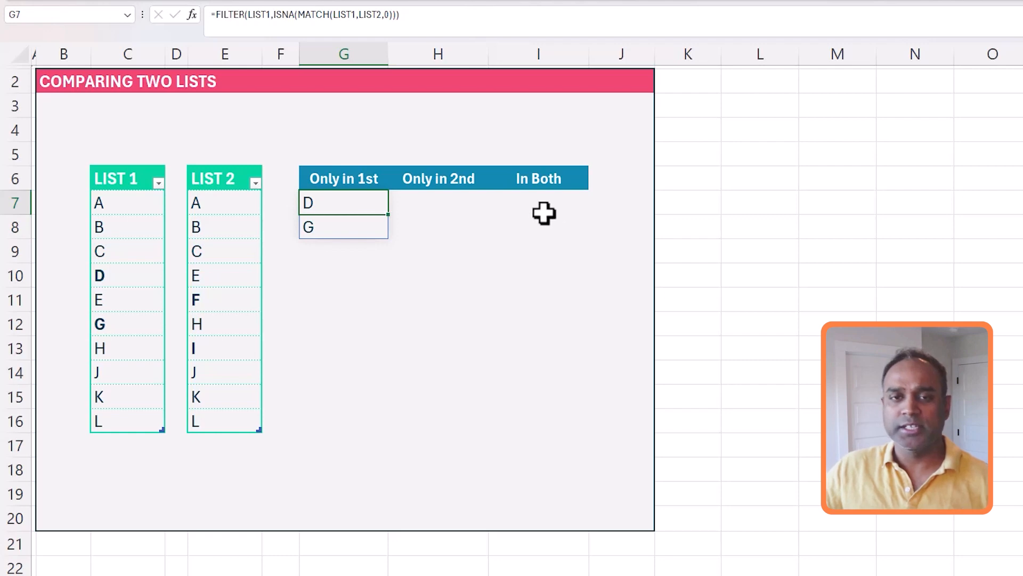
Highlight the MATCH, ISNA and LIST1 parts of the formula to explain them, leaving it unchanged
{"action": "left_click_drag", "start_coordinate": [300, 14], "coordinate": [395, 15]}
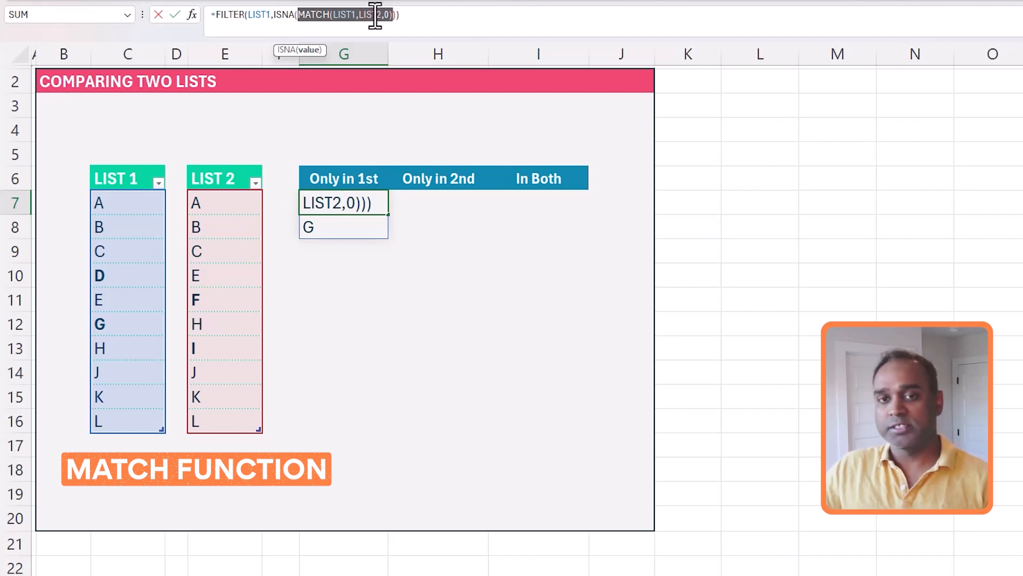
{"action": "left_click_drag", "start_coordinate": [274, 14], "coordinate": [389, 14]}
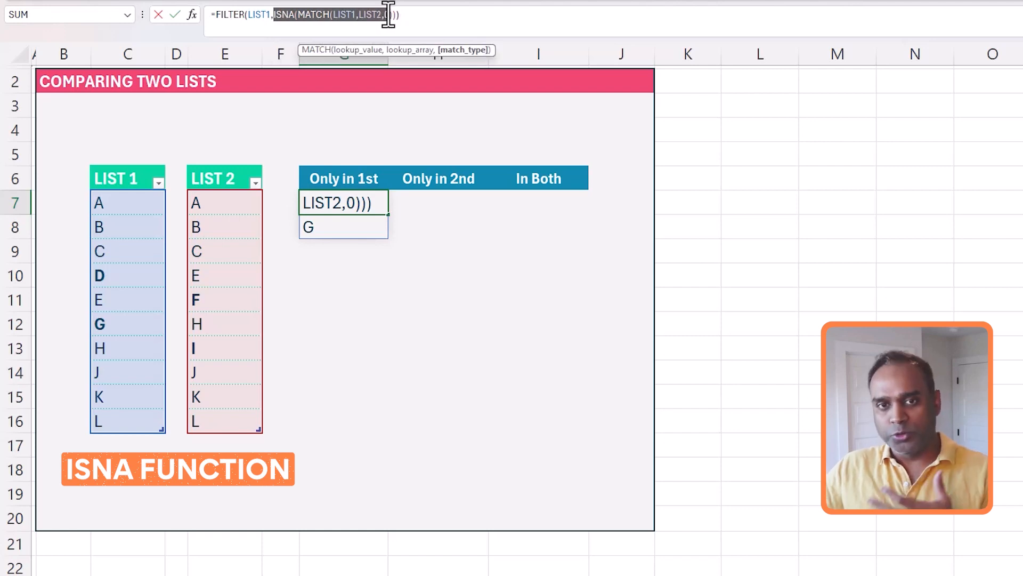
{"action": "double_click", "coordinate": [252, 15]}
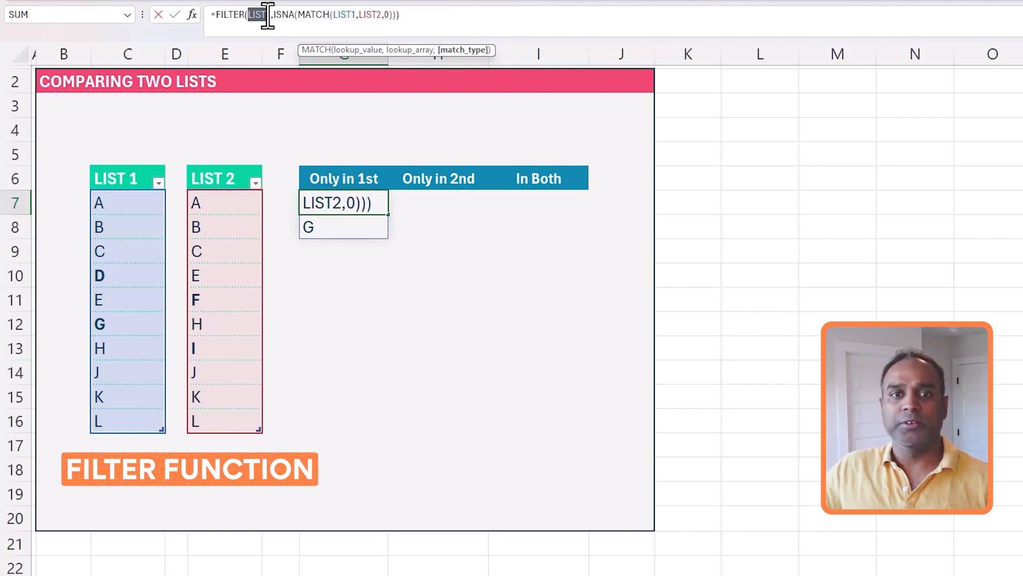
{"action": "left_click", "coordinate": [411, 14]}
{"action": "key", "text": "Return"}
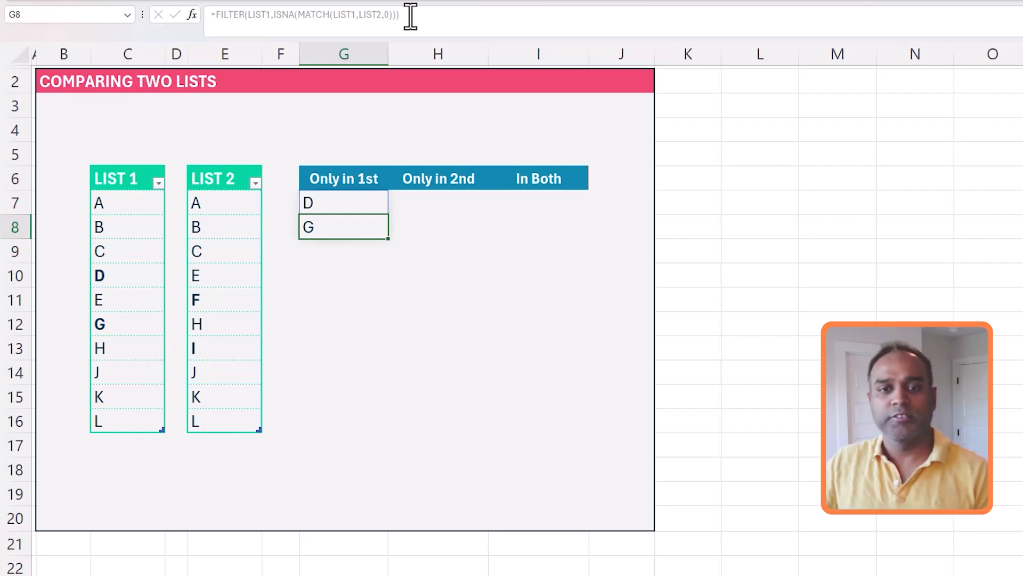
Select and copy the full Only in 1st formula from G7
{"action": "left_click", "coordinate": [341, 193]}
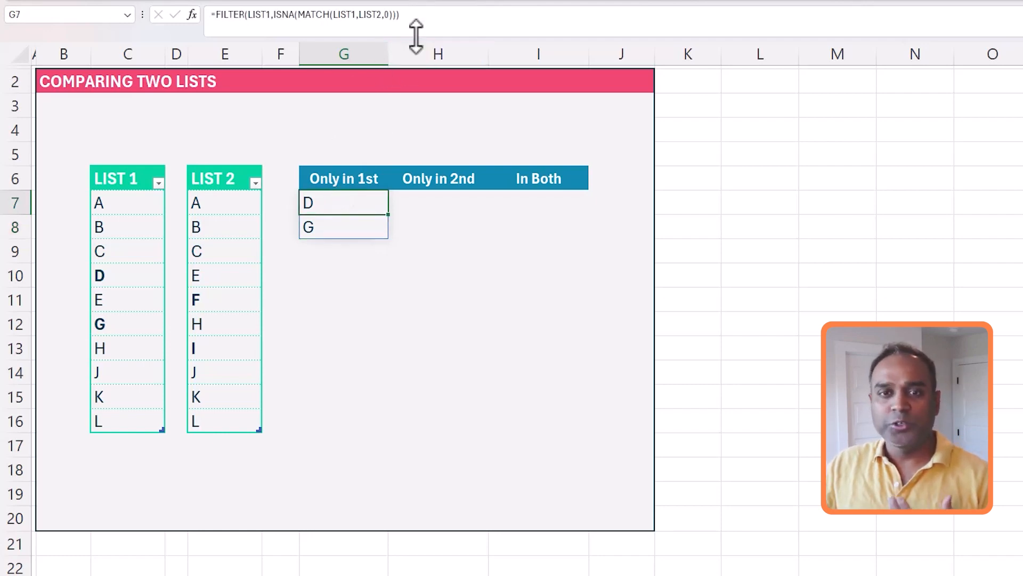
{"action": "left_click", "coordinate": [377, 15]}
{"action": "left_click_drag", "start_coordinate": [400, 15], "coordinate": [193, 6]}
{"action": "key", "text": "ctrl+c"}
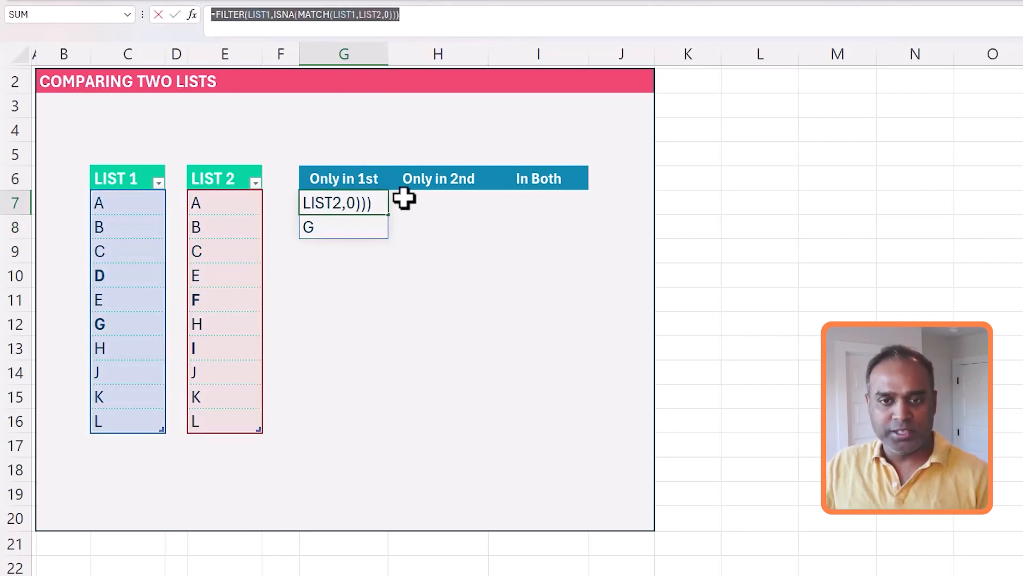
{"action": "key", "text": "Escape"}
{"action": "left_click", "coordinate": [452, 208]}
Paste into H7 and edit it to =FILTER(LIST2,ISNA(MATCH(LIST2,LIST1,0)))
{"action": "left_click", "coordinate": [330, 28]}
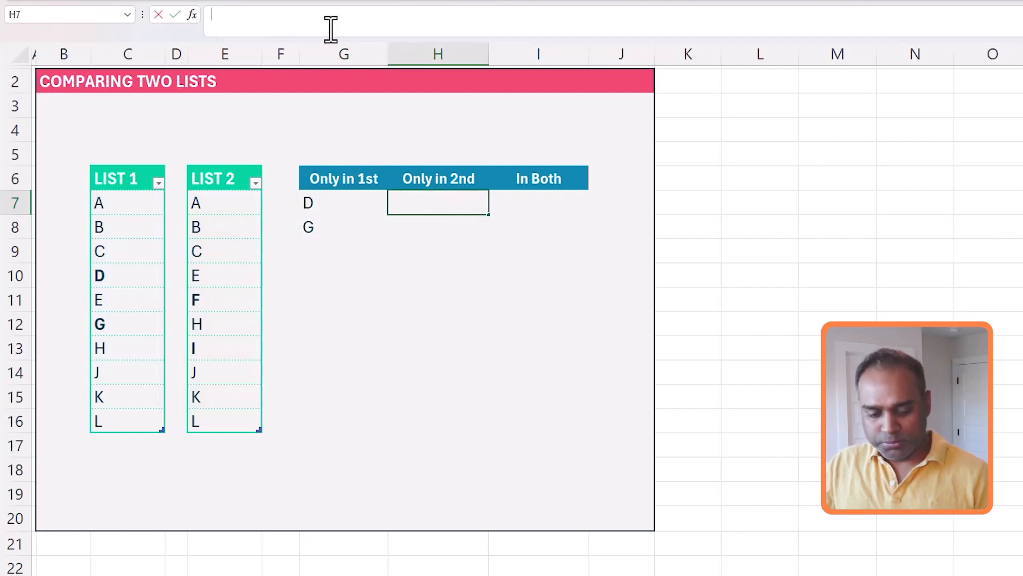
{"action": "key", "text": "ctrl+v"}
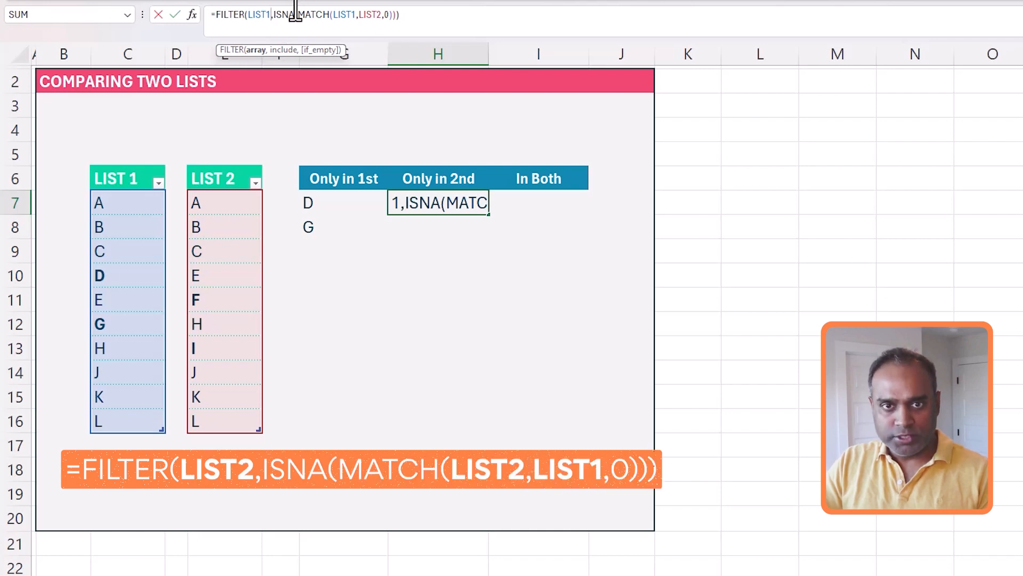
{"action": "key", "text": "BackSpace"}
{"action": "type", "text": "2"}
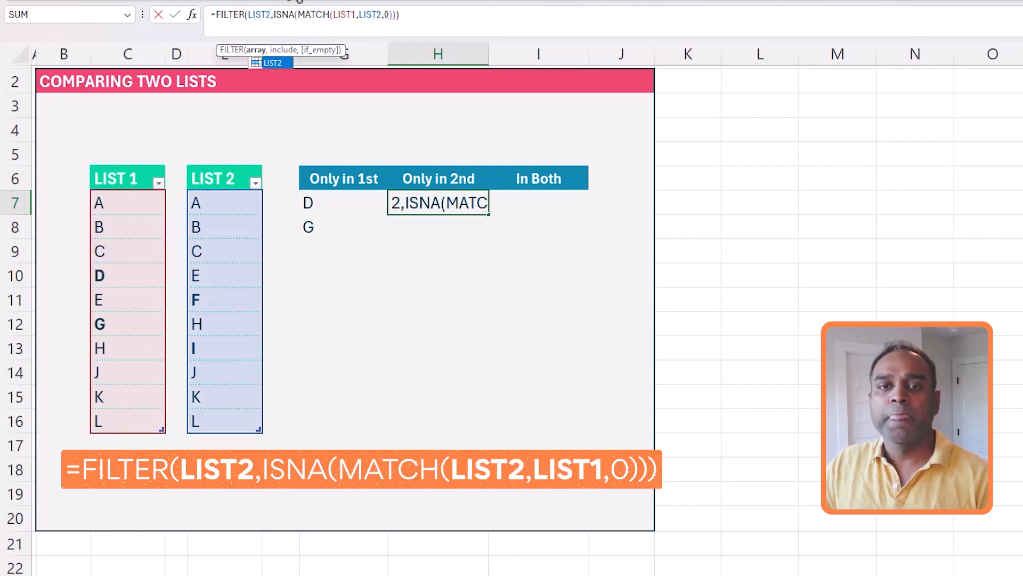
{"action": "left_click", "coordinate": [333, 16]}
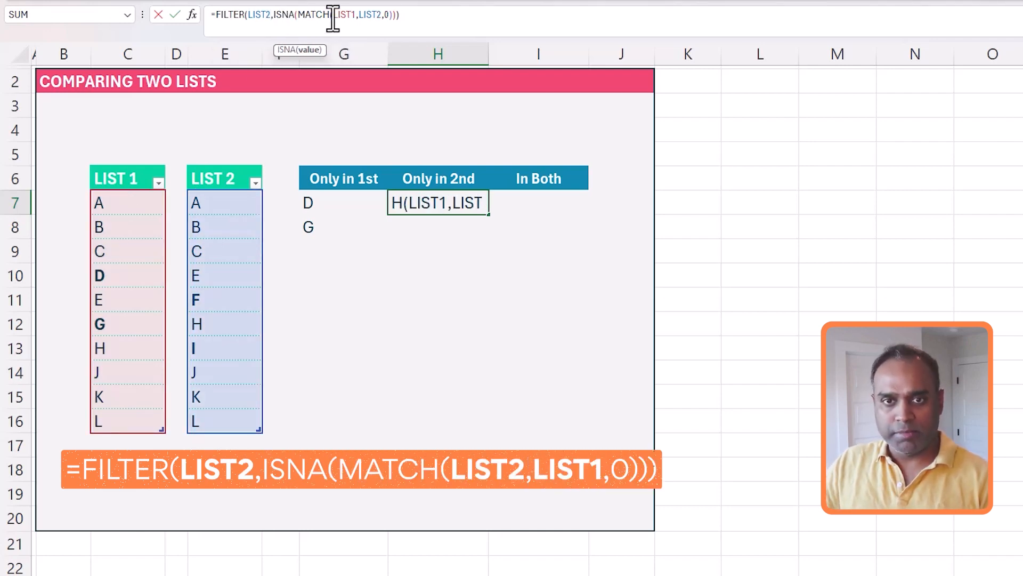
{"action": "left_click", "coordinate": [356, 14]}
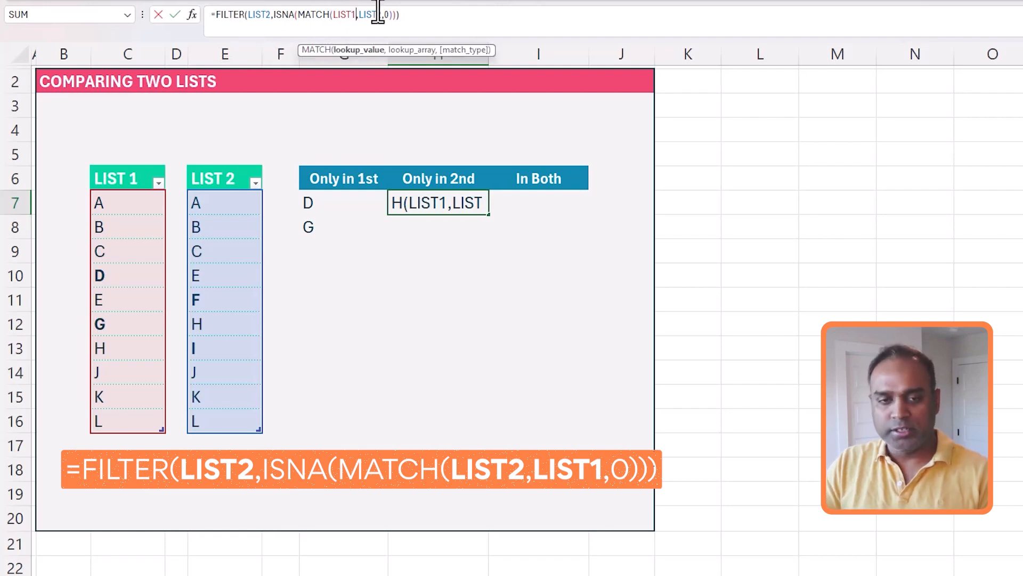
{"action": "key", "text": "BackSpace"}
{"action": "type", "text": "2"}
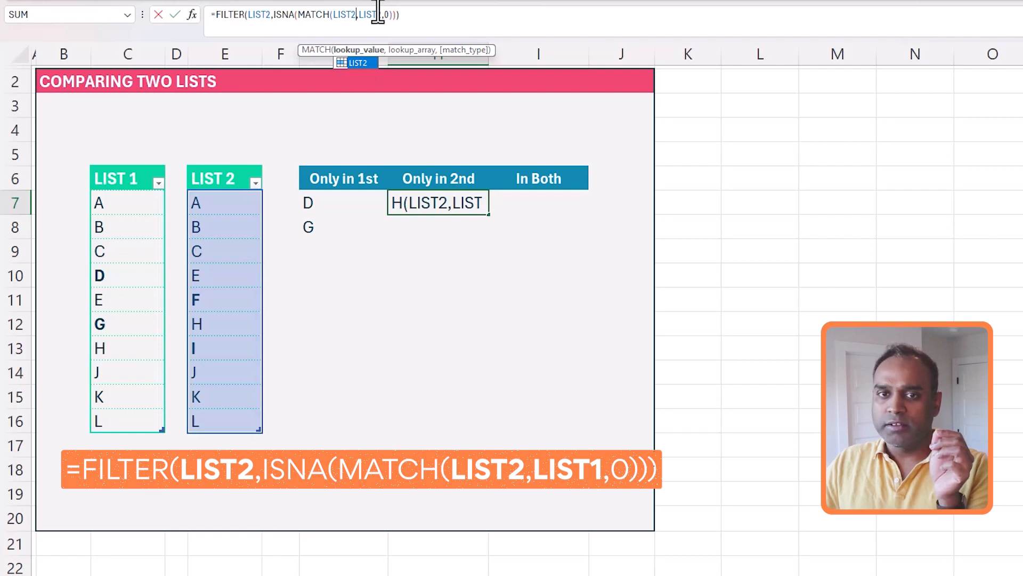
{"action": "left_click", "coordinate": [383, 14]}
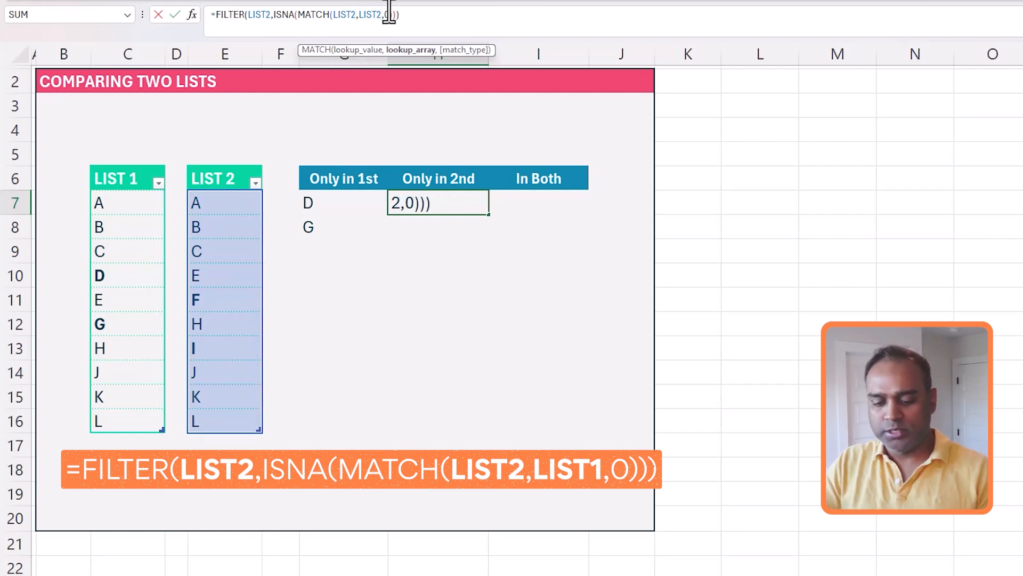
{"action": "key", "text": "BackSpace"}
{"action": "type", "text": "1"}
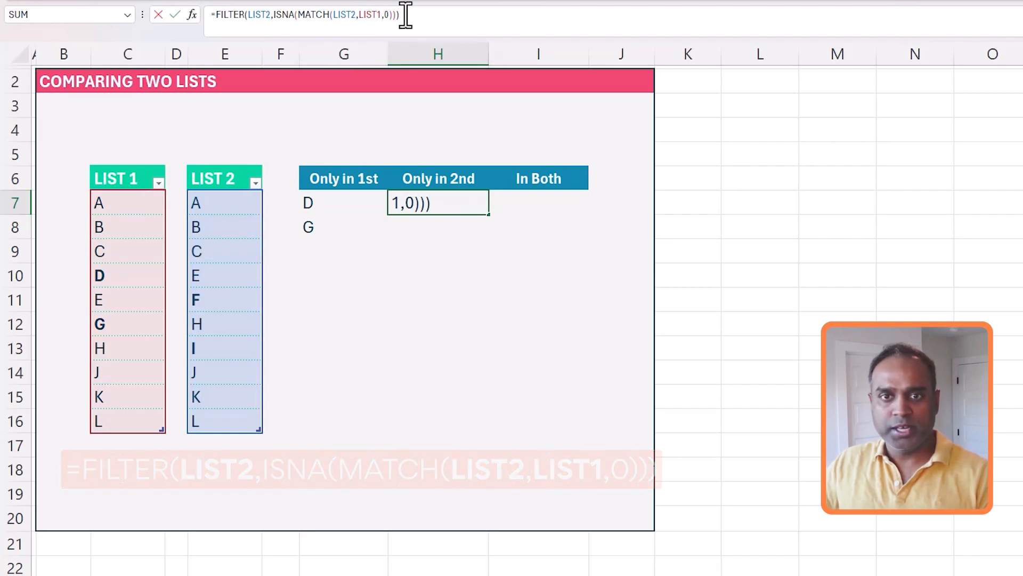
{"action": "key", "text": "Return"}
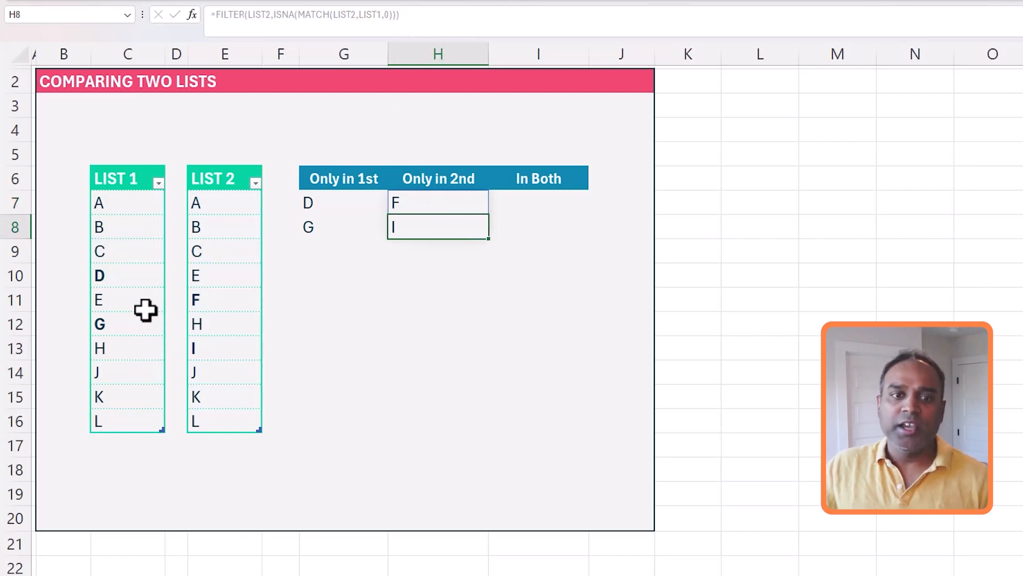
Change List 1's D entry to F to test the comparison results
{"action": "left_click", "coordinate": [136, 276]}
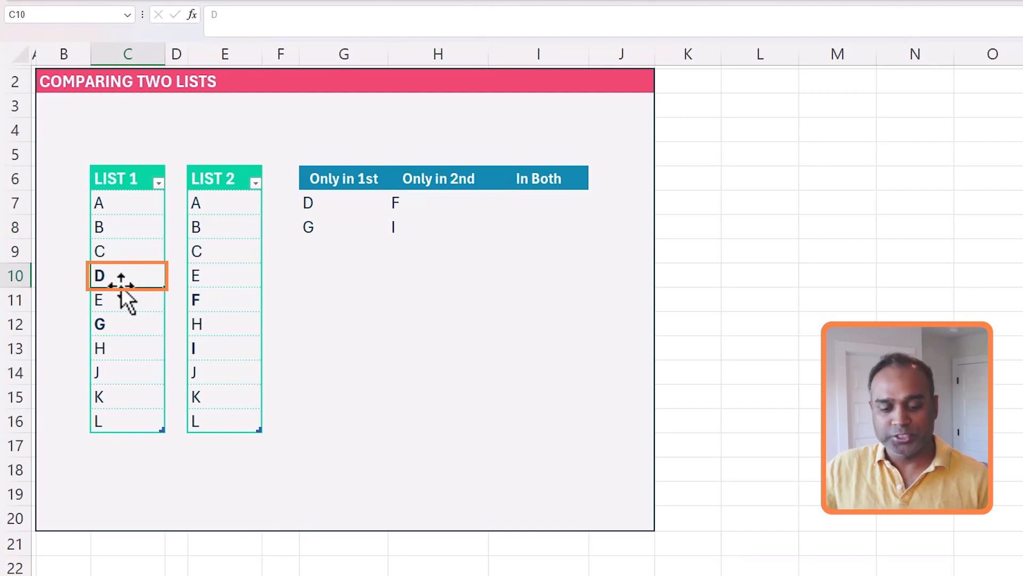
{"action": "type", "text": "F"}
{"action": "key", "text": "Return"}
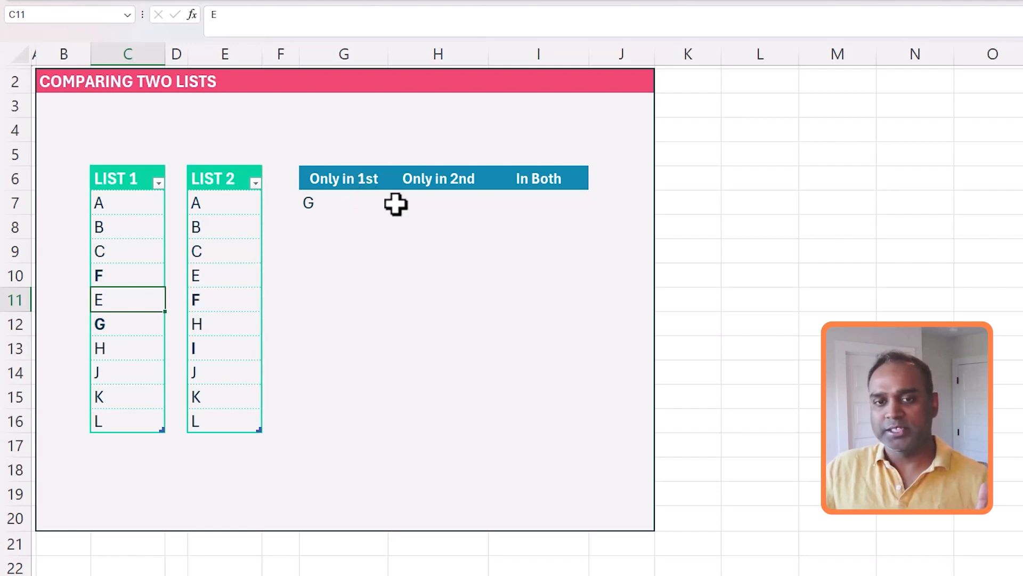
Undo the edit to restore D in List 1, then review the I7, H7 and G7 formulas
{"action": "key", "text": "ctrl+z"}
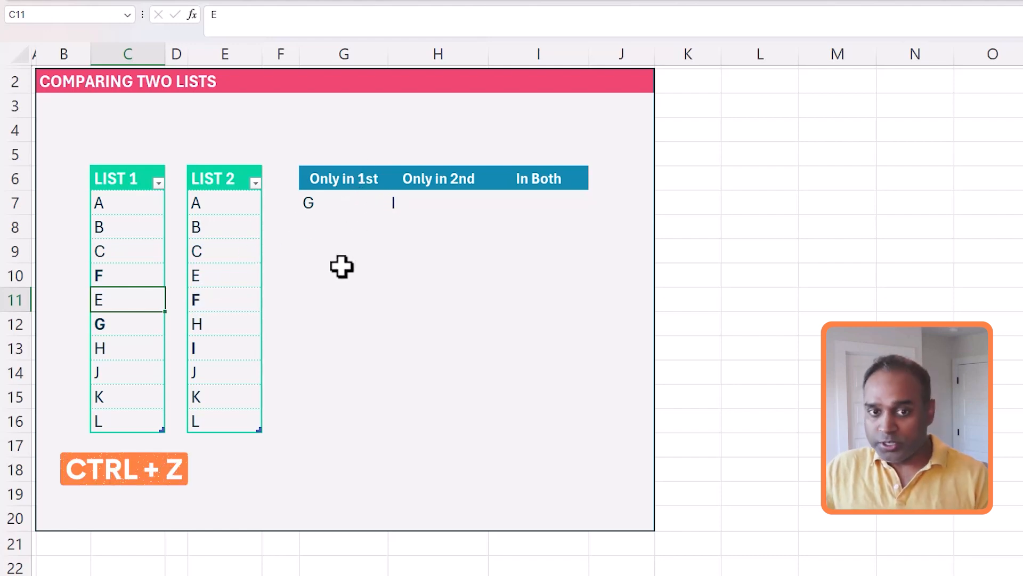
{"action": "key", "text": "ctrl+z"}
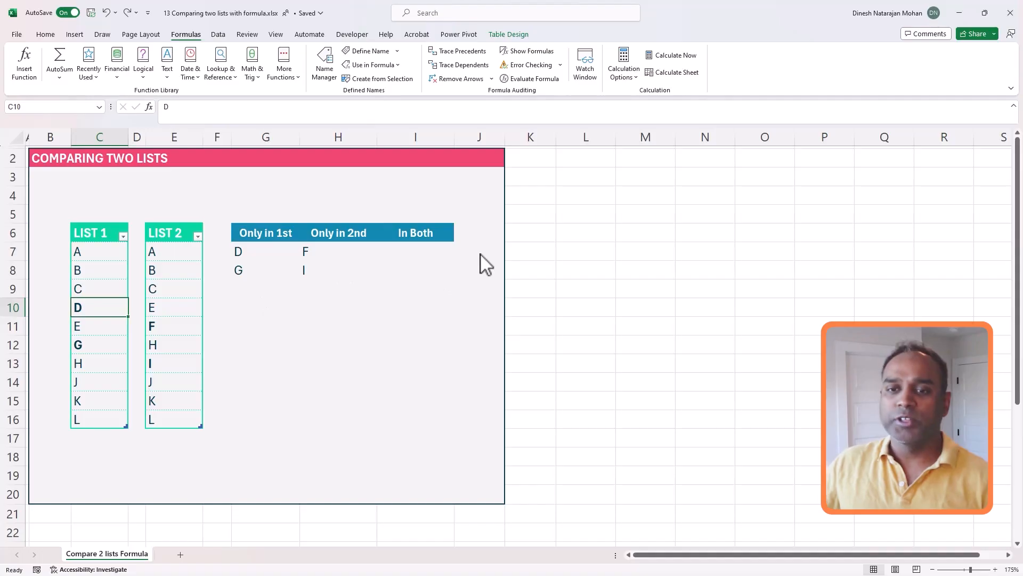
{"action": "left_click", "coordinate": [422, 249]}
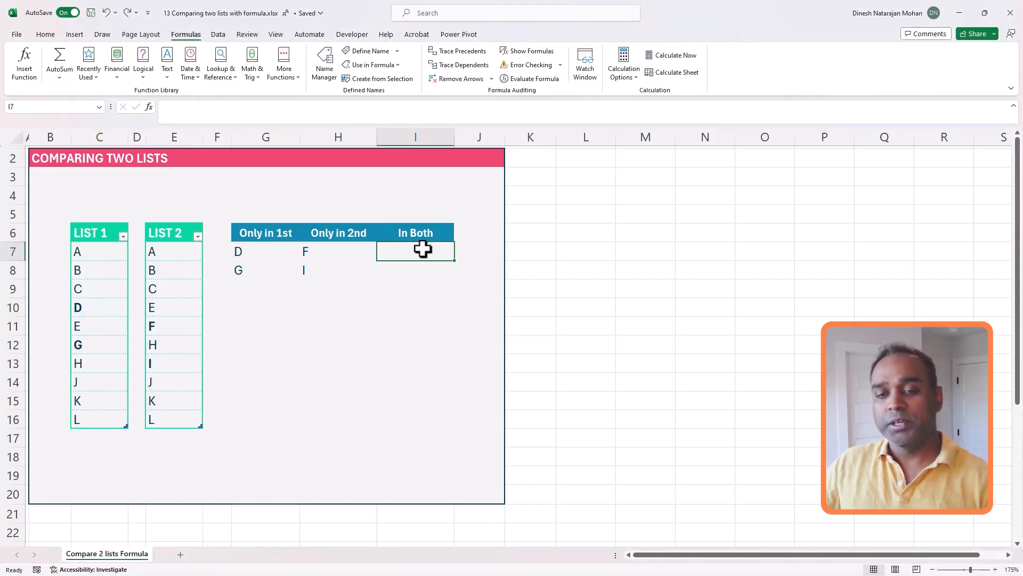
{"action": "left_click", "coordinate": [349, 251]}
{"action": "left_click", "coordinate": [275, 256]}
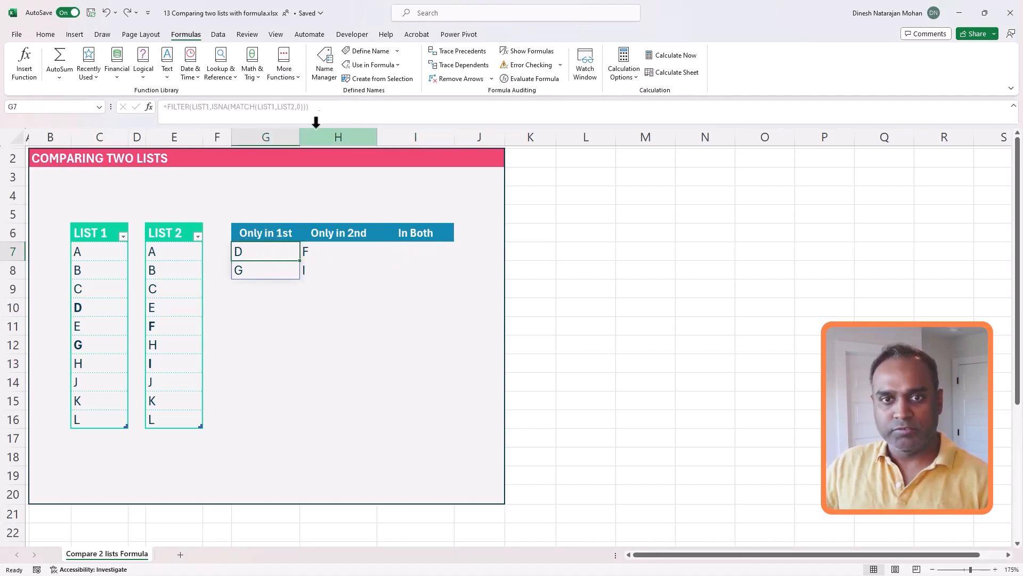
Copy the Only in 1st formula into I7 and change ISNA to ISNUMBER to list shared letters
{"action": "left_click_drag", "start_coordinate": [327, 110], "coordinate": [141, 107]}
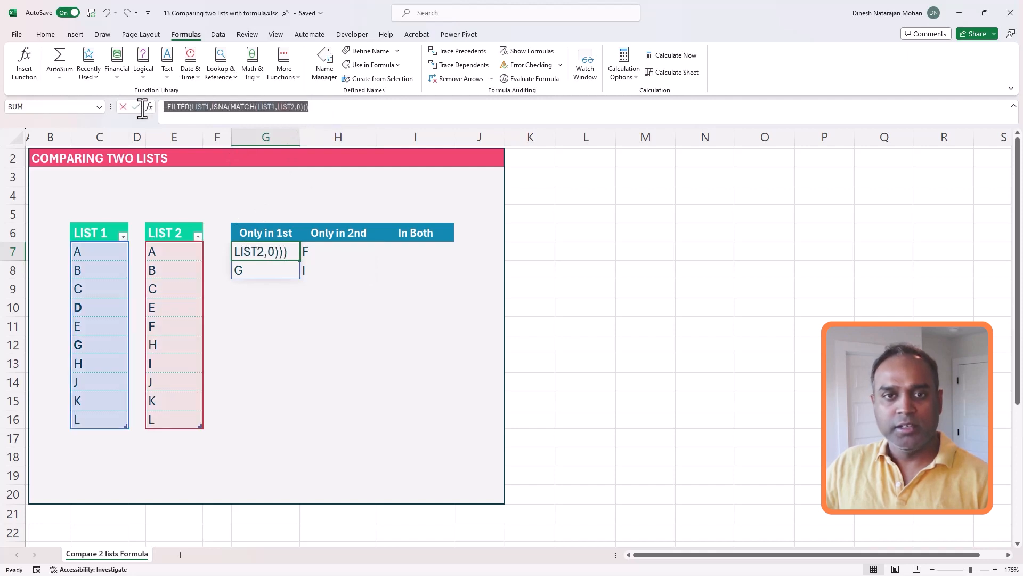
{"action": "key", "text": "Escape"}
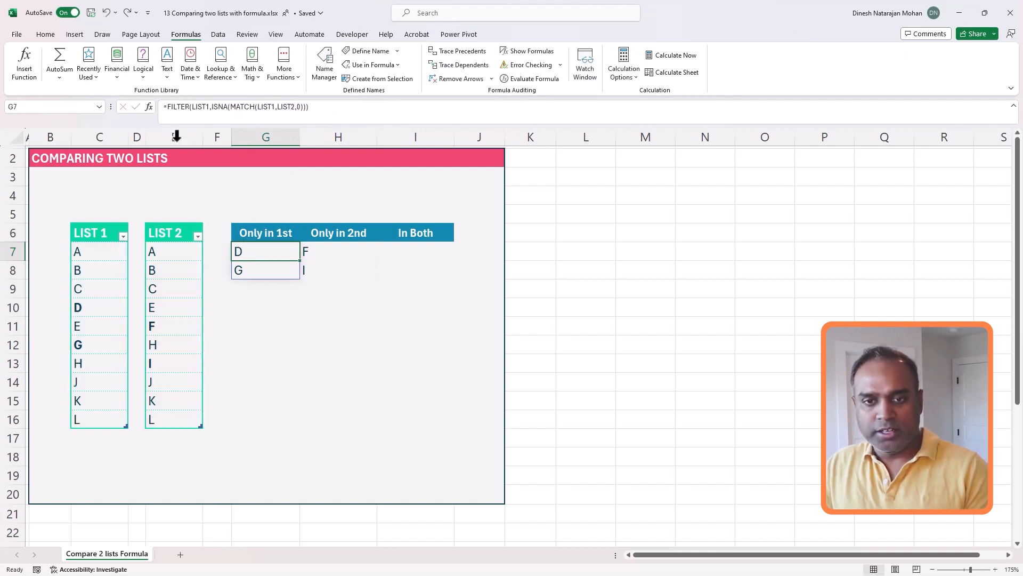
{"action": "left_click", "coordinate": [413, 256]}
{"action": "type", "text": "=FILTER(LIST1,ISNUMBER(MATCH(LIST1,LIST2,0)))"}
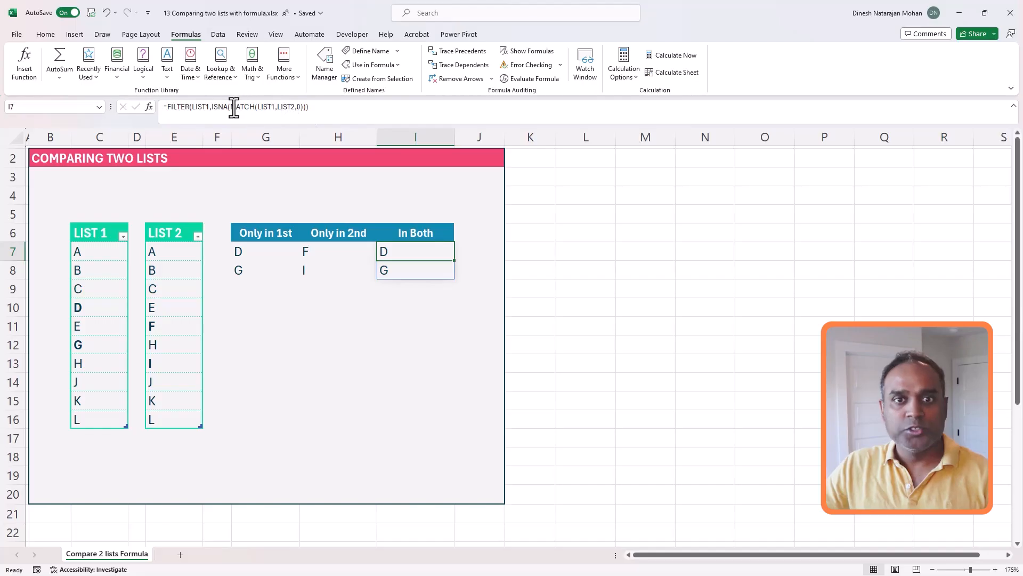
{"action": "left_click", "coordinate": [233, 106]}
{"action": "key", "text": "Left"}
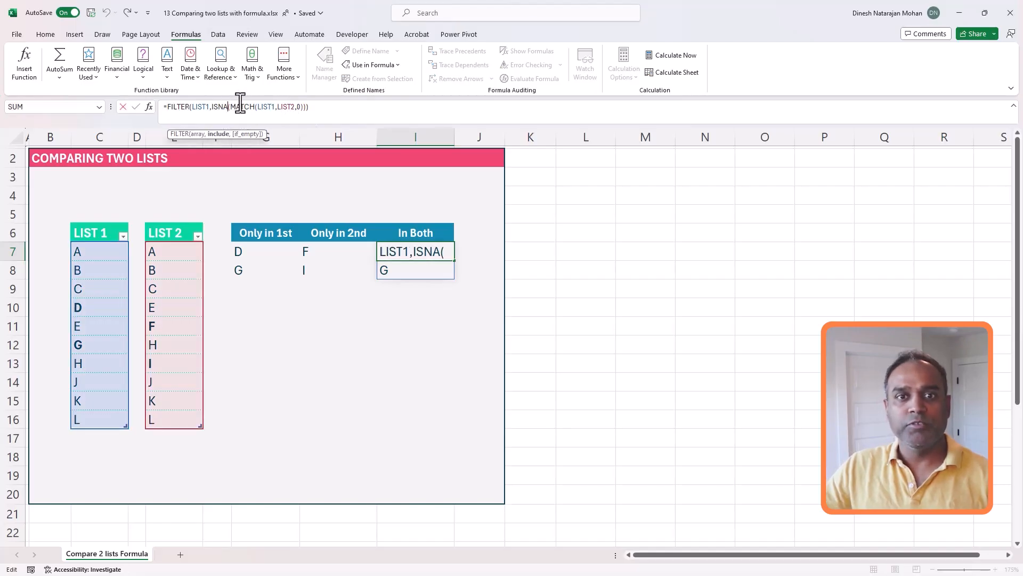
{"action": "key", "text": "BackSpace"}
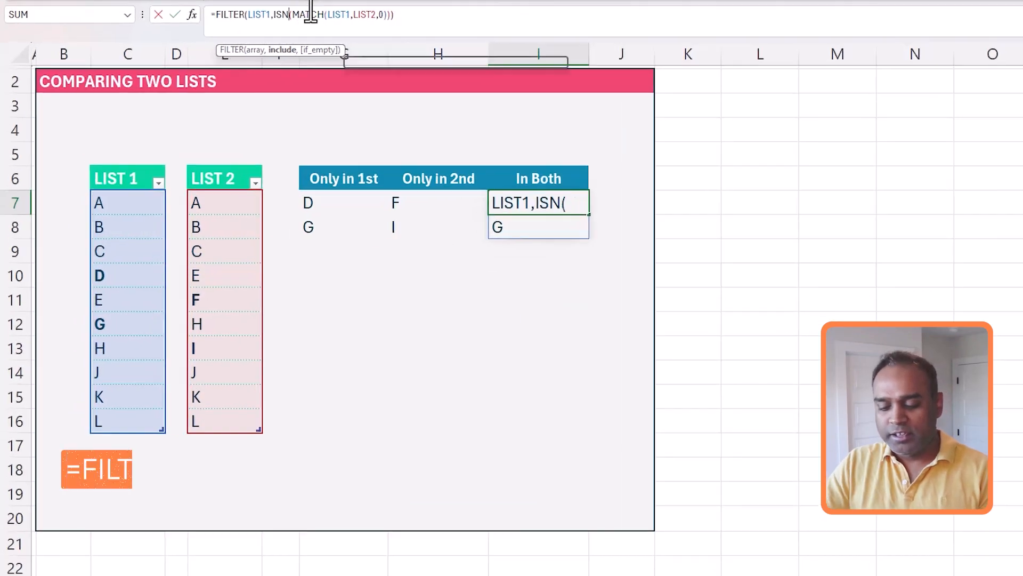
{"action": "type", "text": "UMBER"}
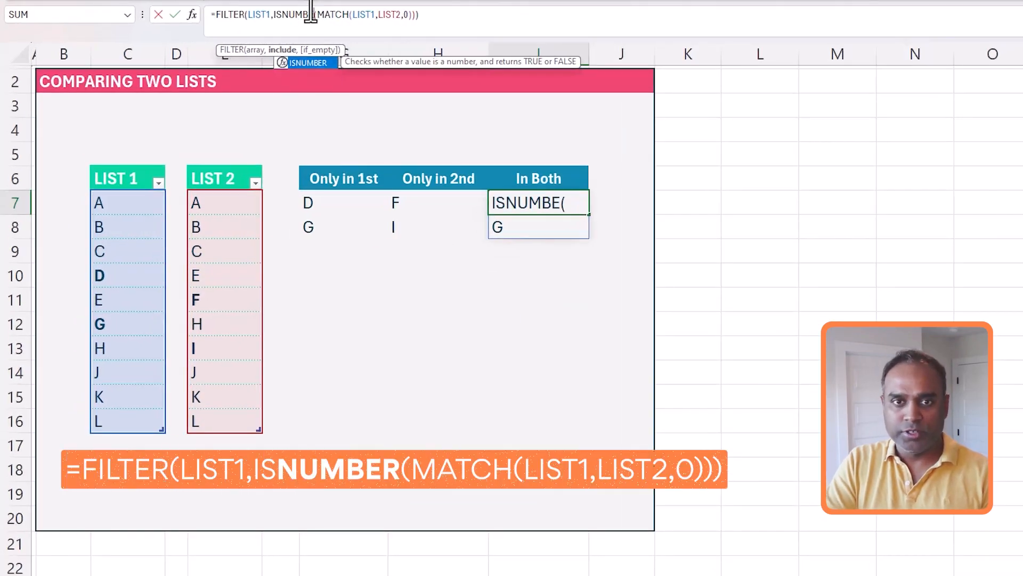
{"action": "key", "text": "Return"}
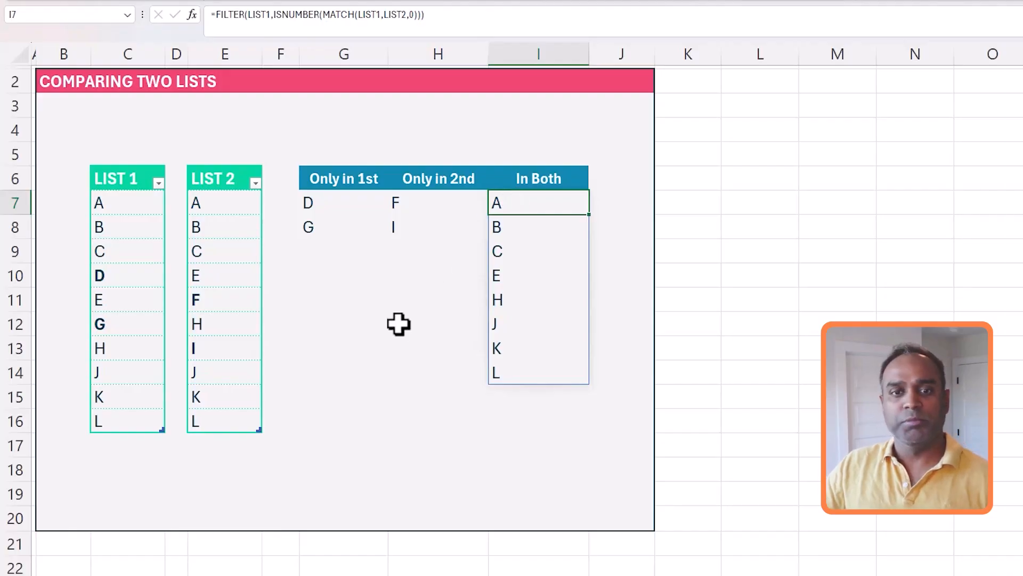
Add F as a new LIST 1 entry in C17, then undo it
{"action": "left_click", "coordinate": [399, 323]}
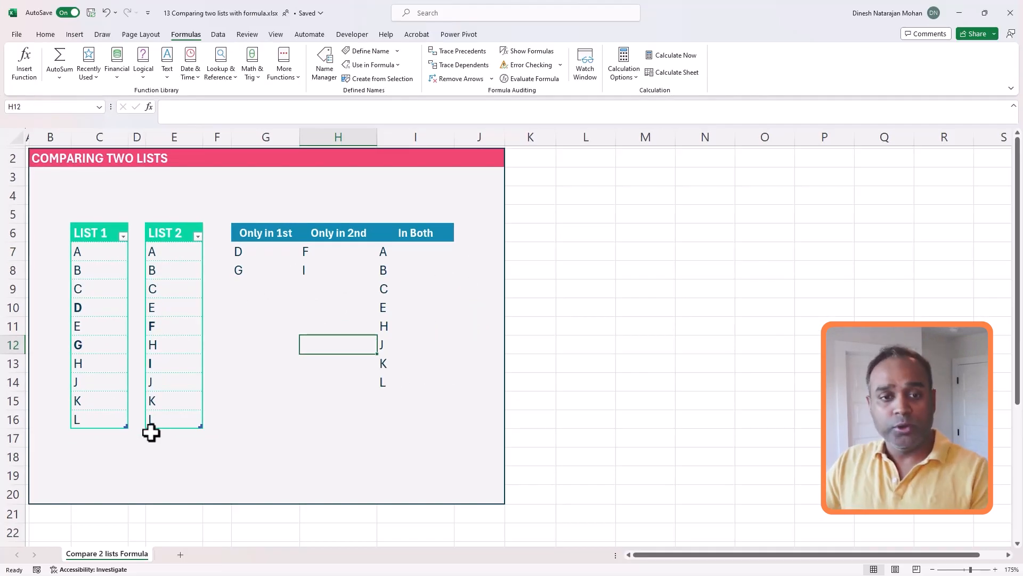
{"action": "left_click", "coordinate": [122, 436]}
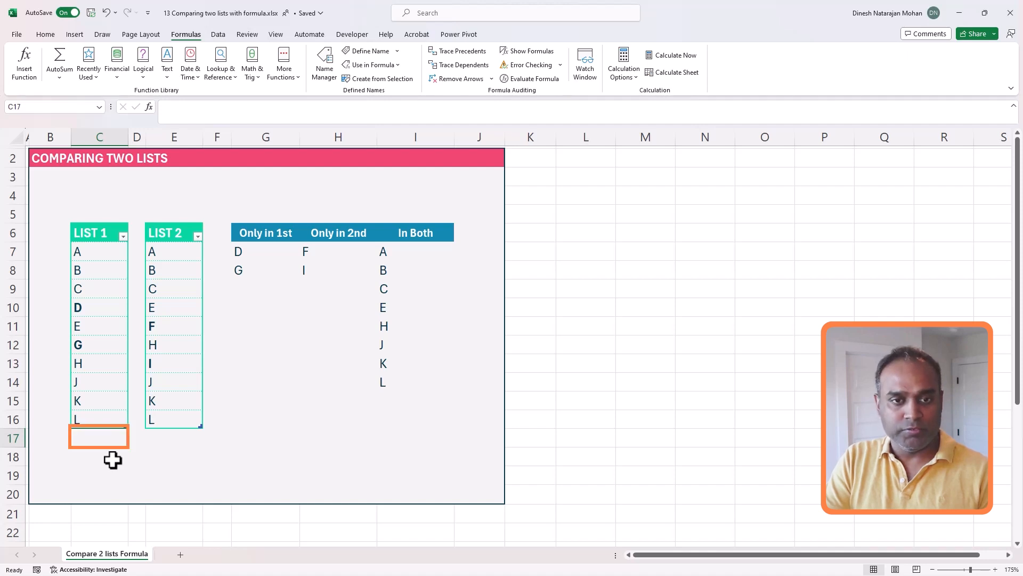
{"action": "type", "text": "F"}
{"action": "key", "text": "Return"}
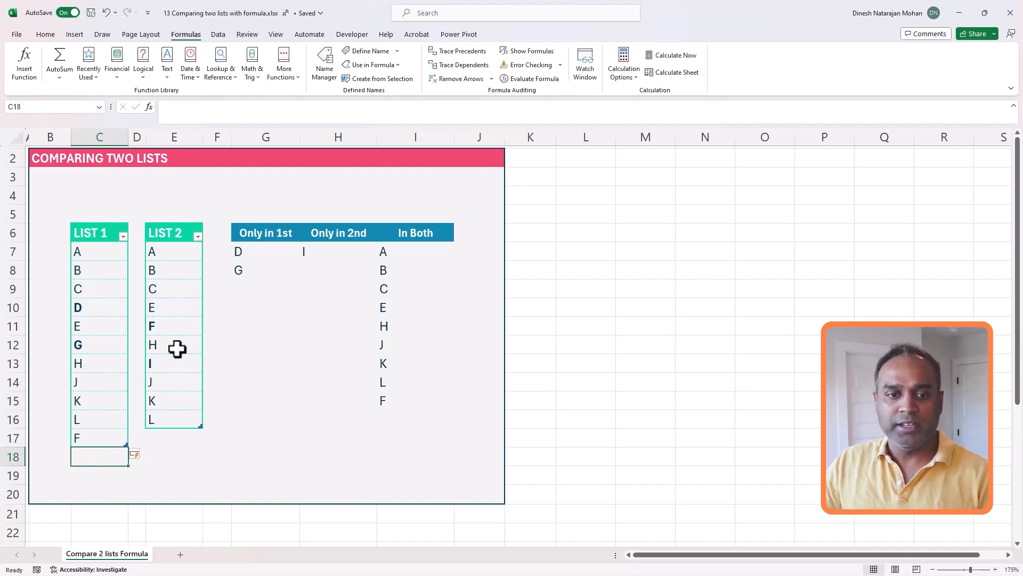
{"action": "key", "text": "ctrl+z"}
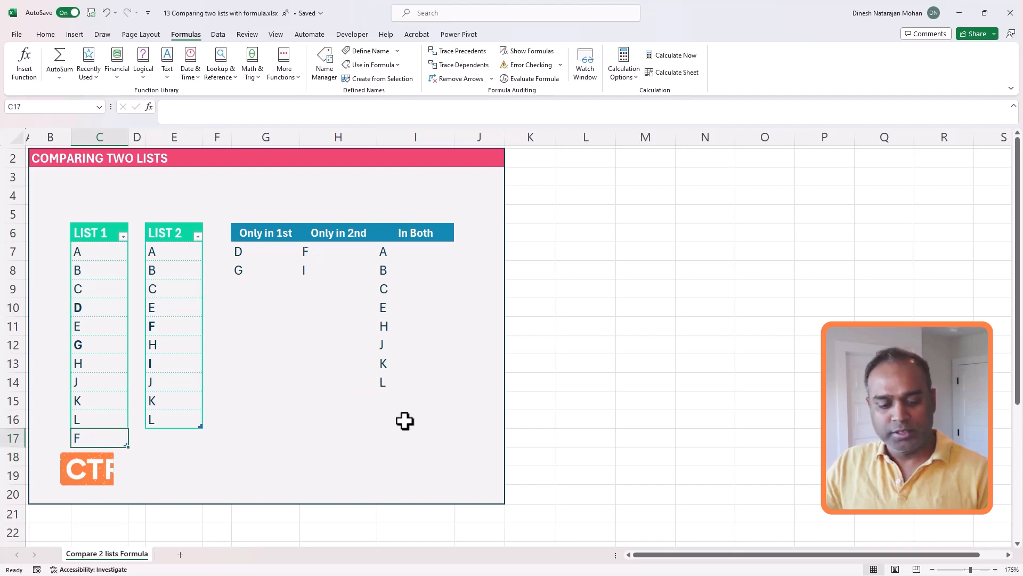
Re-enter F in C17 so it moves from Only in 2nd to In Both
{"action": "left_click", "coordinate": [331, 252]}
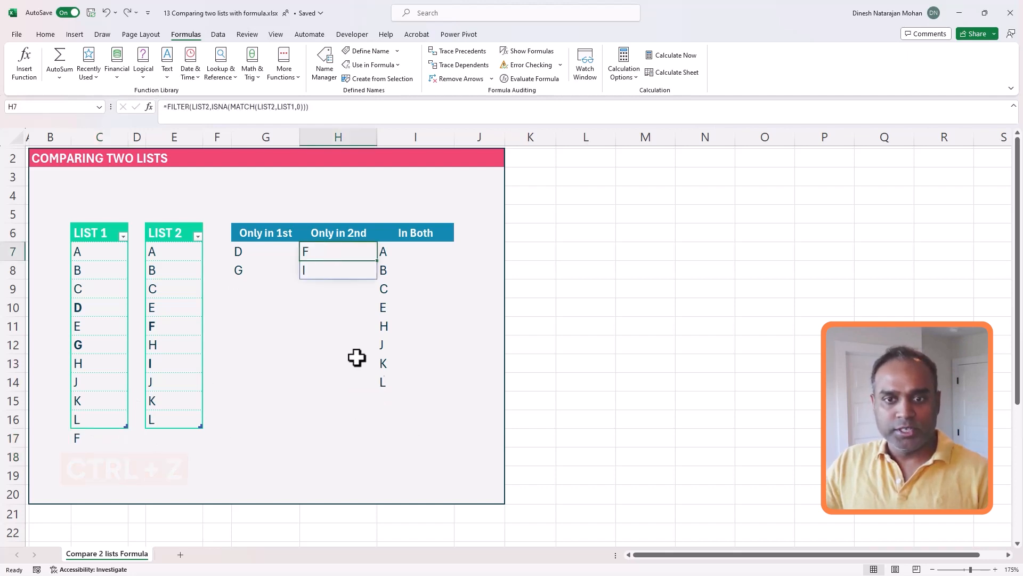
{"action": "left_click", "coordinate": [87, 438]}
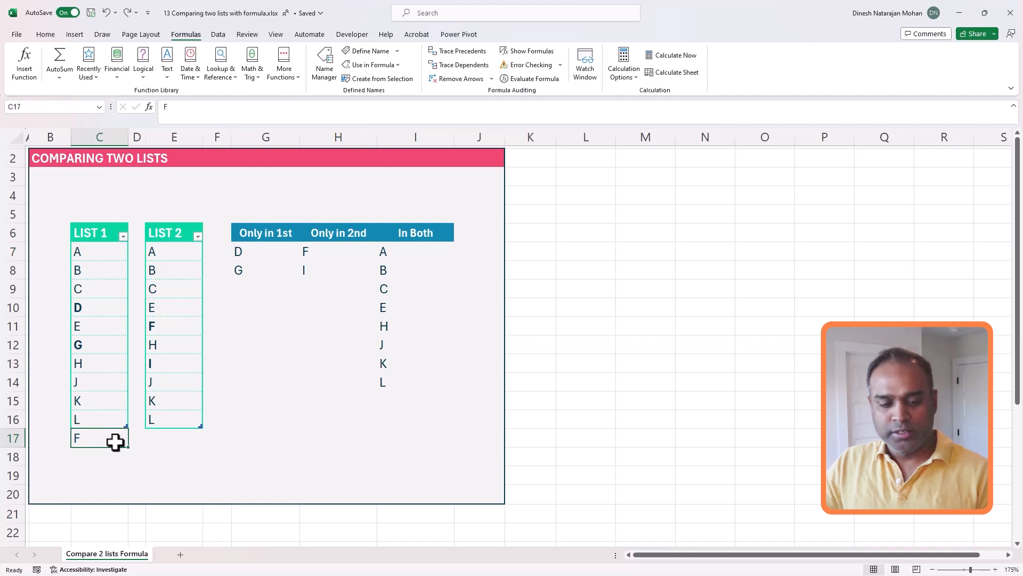
{"action": "type", "text": "F"}
{"action": "key", "text": "Return"}
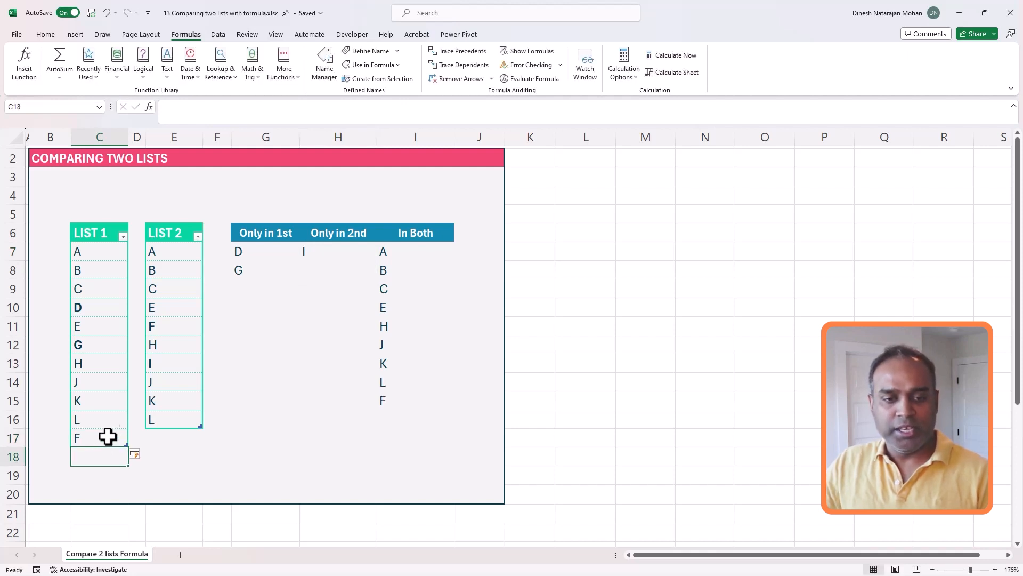
{"action": "left_click", "coordinate": [188, 486]}
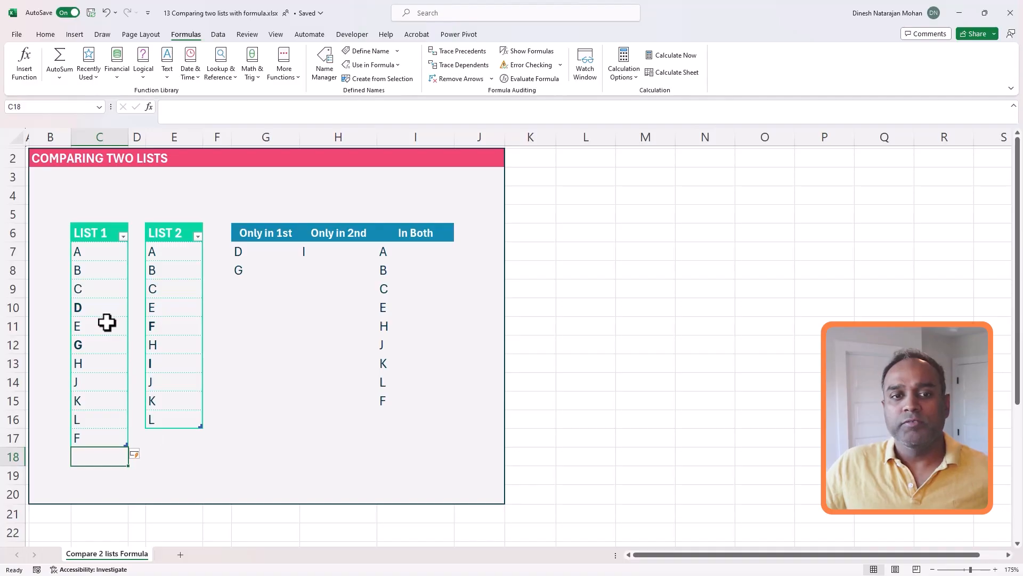
{"action": "left_click", "coordinate": [106, 322]}
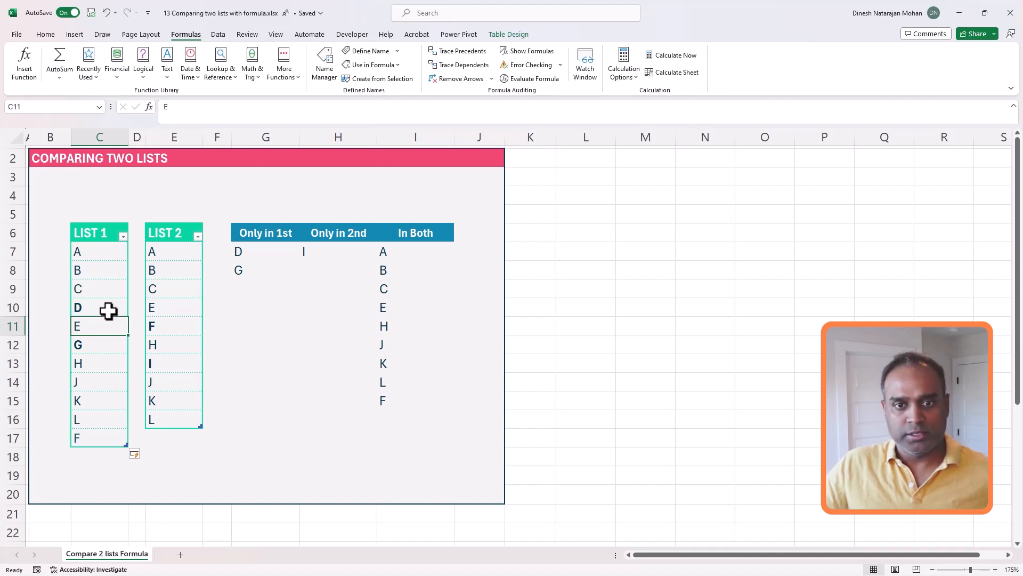
Replace F in C17 with D, comparing it with C10's D and the repeated D in G9
{"action": "left_click", "coordinate": [94, 436]}
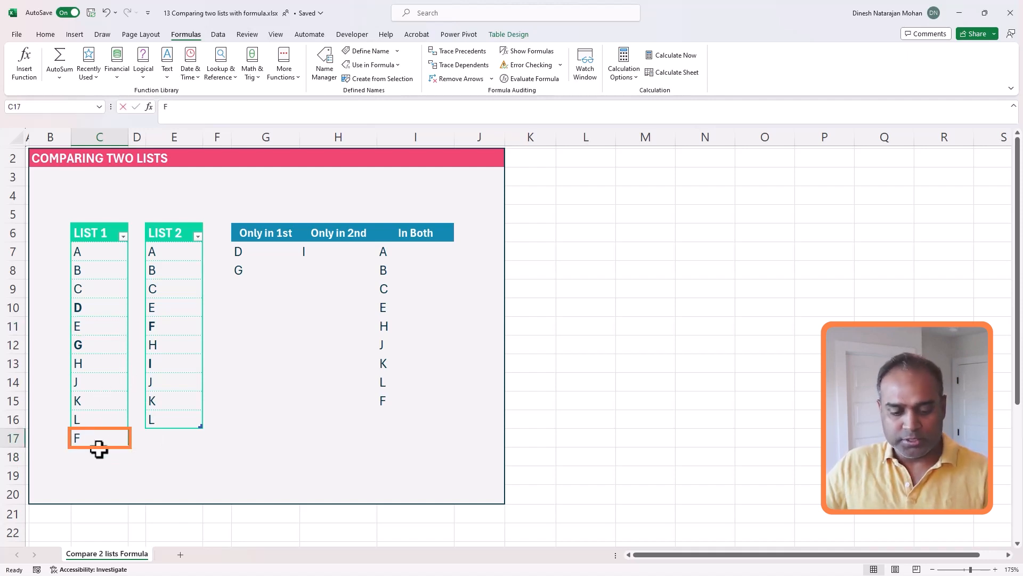
{"action": "type", "text": "D"}
{"action": "key", "text": "Return"}
{"action": "left_click", "coordinate": [175, 452]}
{"action": "left_click", "coordinate": [92, 437]}
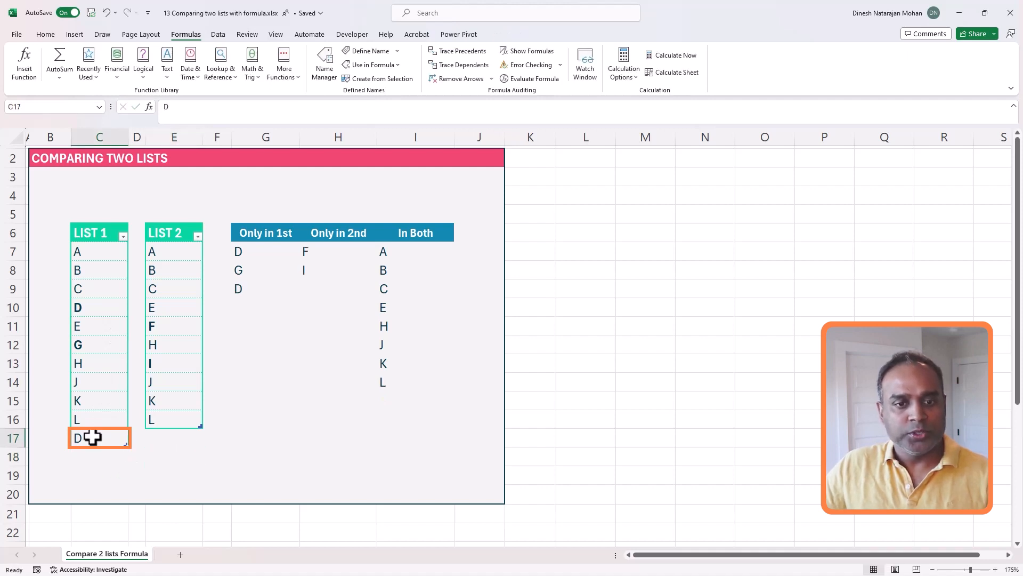
{"action": "left_click", "coordinate": [94, 314], "text": "ctrl"}
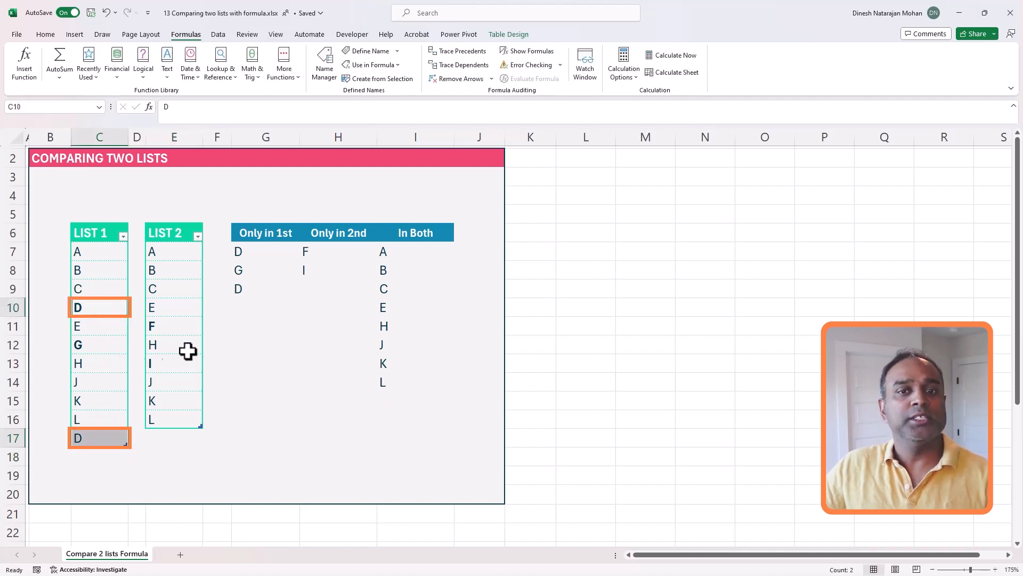
{"action": "left_click", "coordinate": [258, 254]}
{"action": "left_click", "coordinate": [257, 283]}
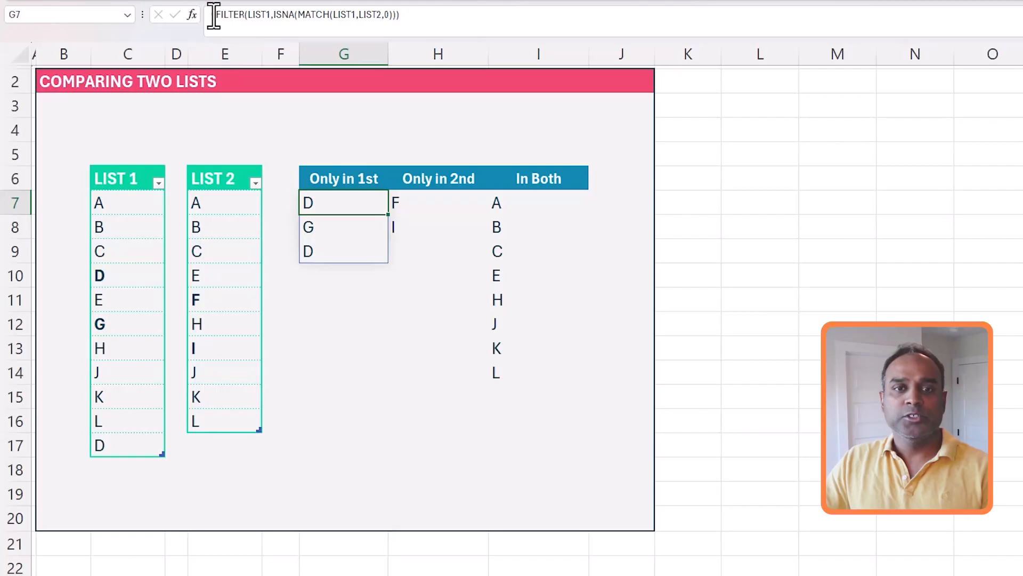
Wrap the G7 Only in 1st formula in UNIQUE( ) to drop the duplicate D
{"action": "left_click", "coordinate": [214, 15]}
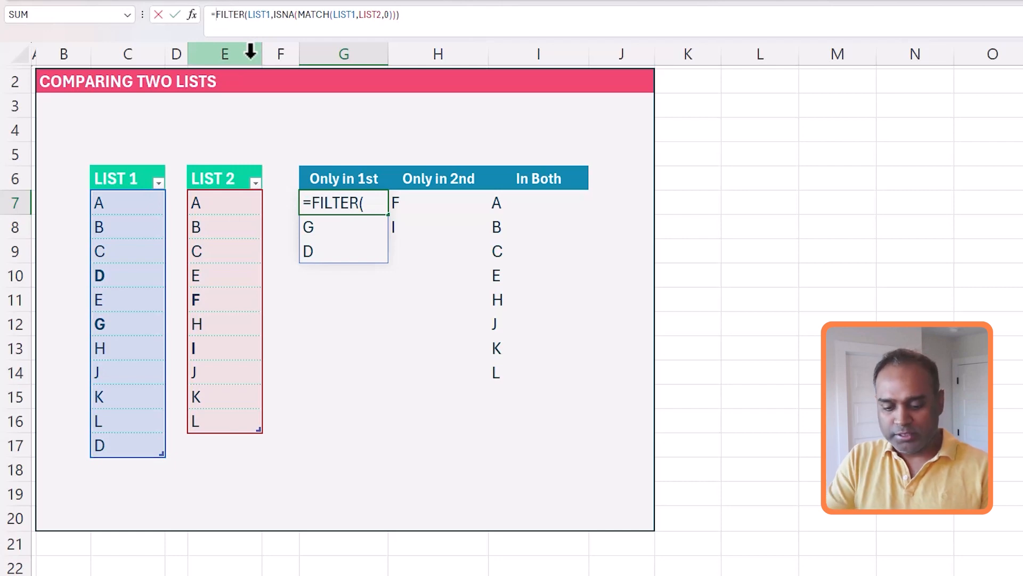
{"action": "type", "text": "UNIQUE("}
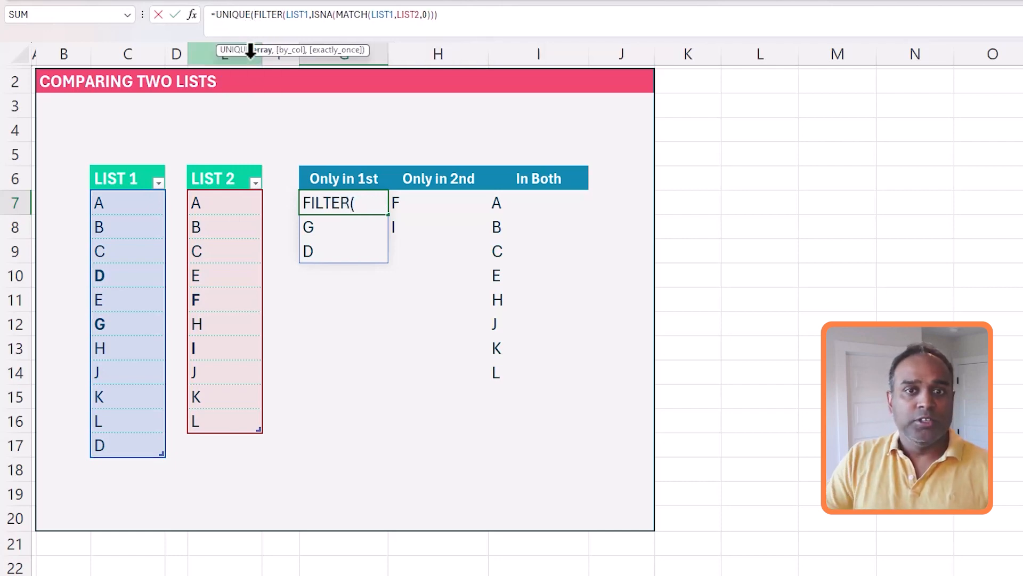
{"action": "left_click", "coordinate": [491, 27]}
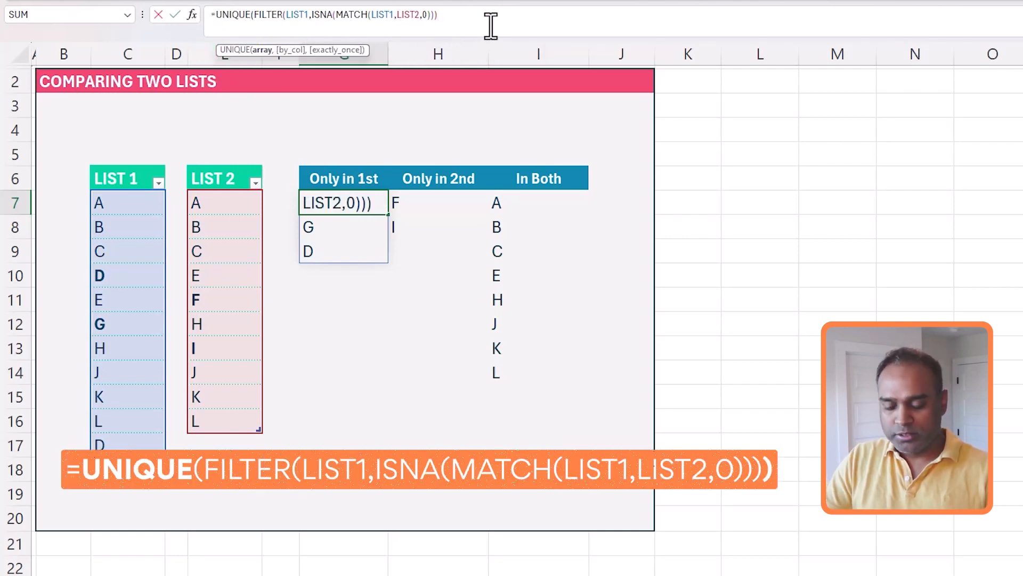
{"action": "type", "text": ")"}
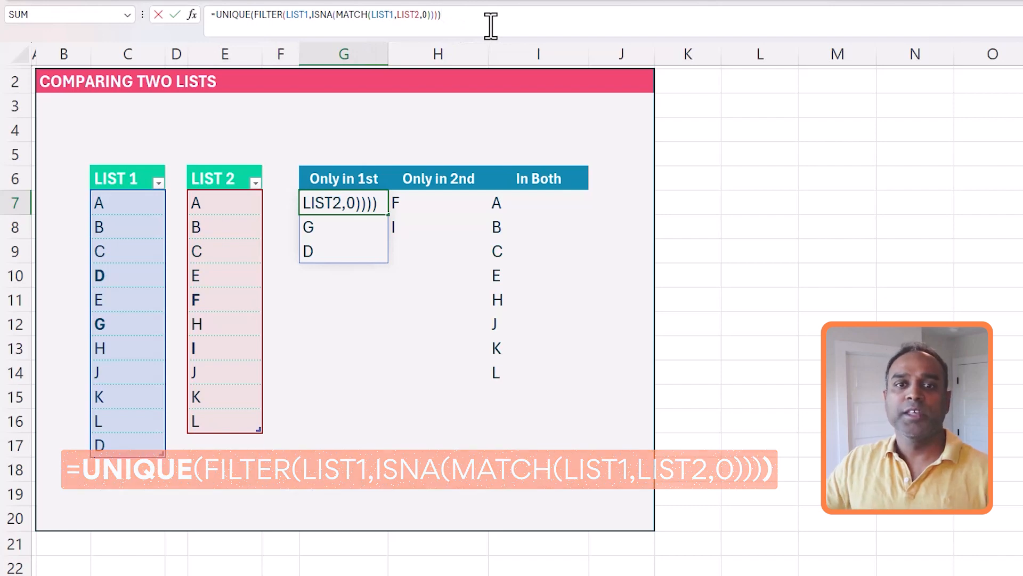
{"action": "key", "text": "Return"}
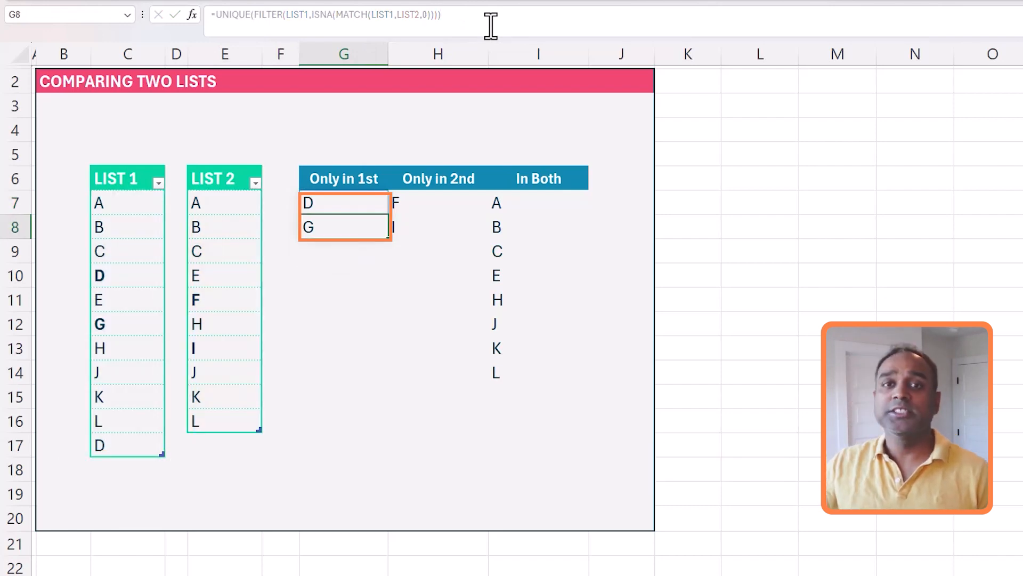
{"action": "left_click", "coordinate": [421, 206]}
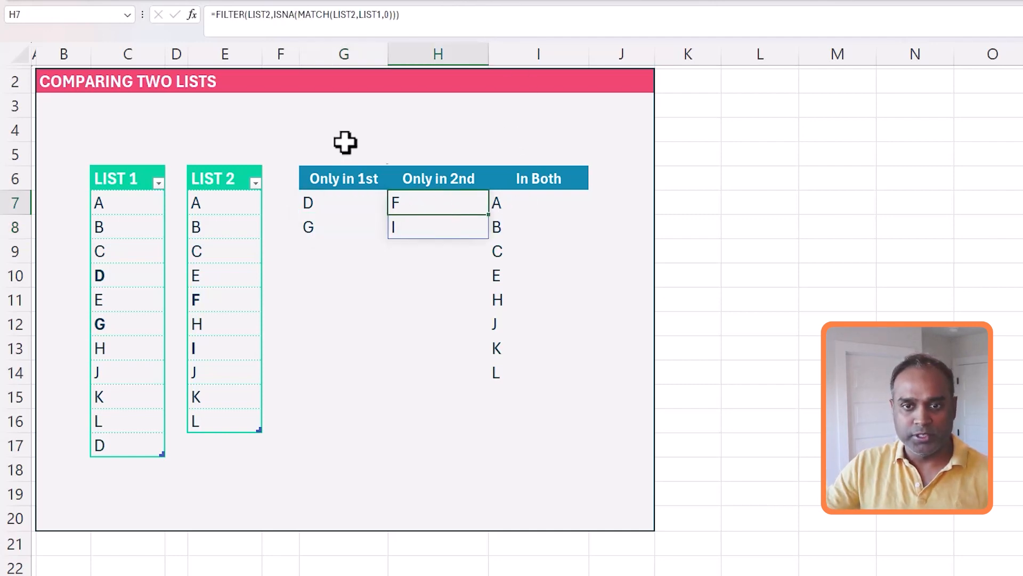
Wrap the H7 Only in 2nd and I7 In Both formulas in UNIQUE( ) too
{"action": "left_click", "coordinate": [215, 16]}
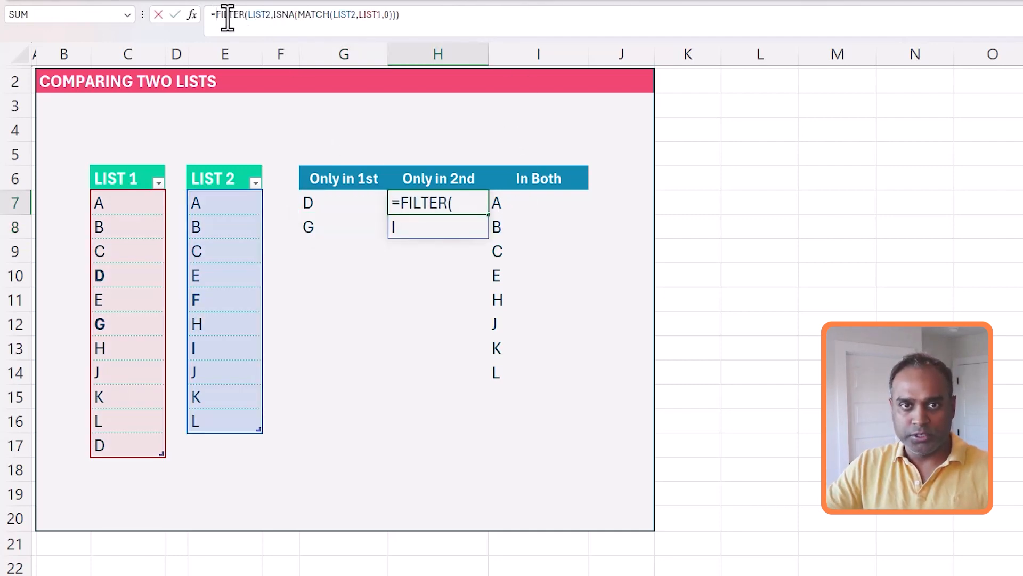
{"action": "type", "text": "UNIQUE("}
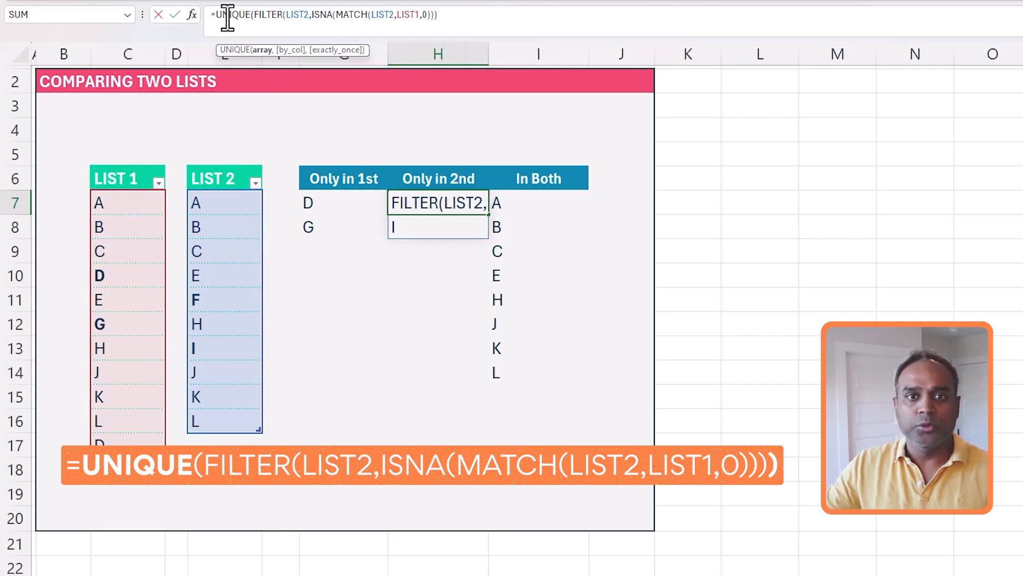
{"action": "key", "text": "Return"}
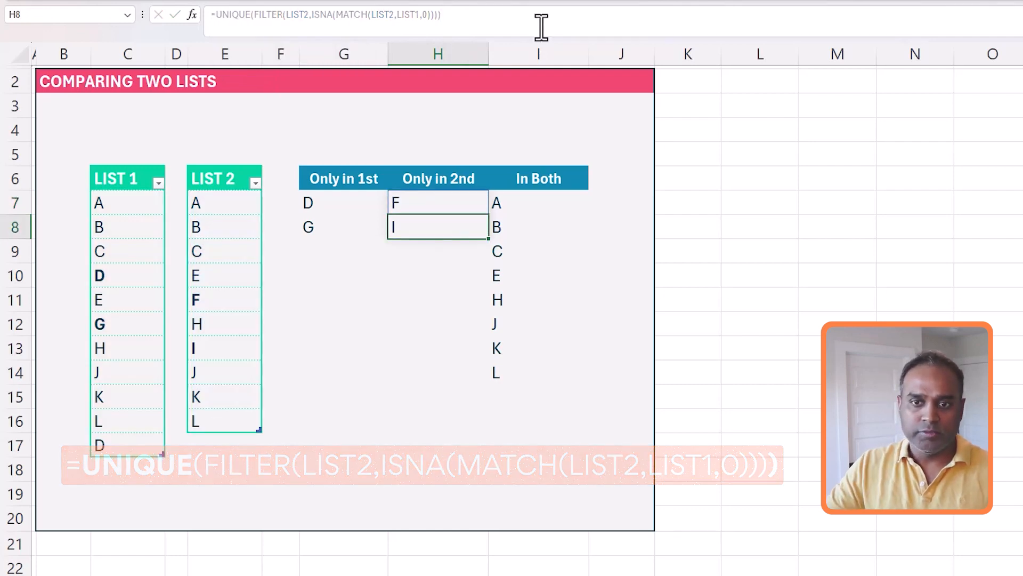
{"action": "left_click", "coordinate": [530, 203]}
{"action": "left_click", "coordinate": [214, 16]}
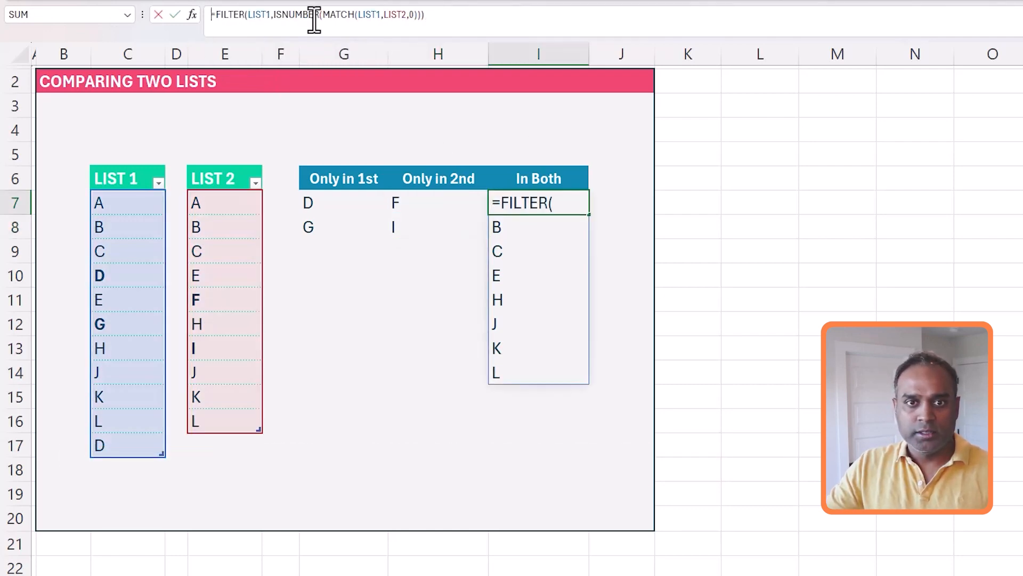
{"action": "type", "text": "UNIQUE("}
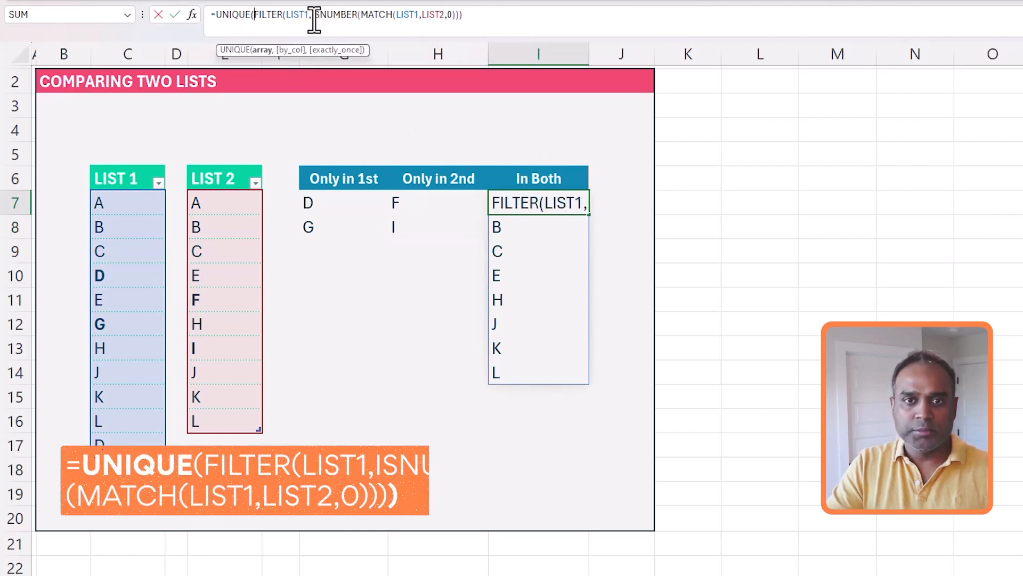
{"action": "type", "text": ")"}
{"action": "key", "text": "Return"}
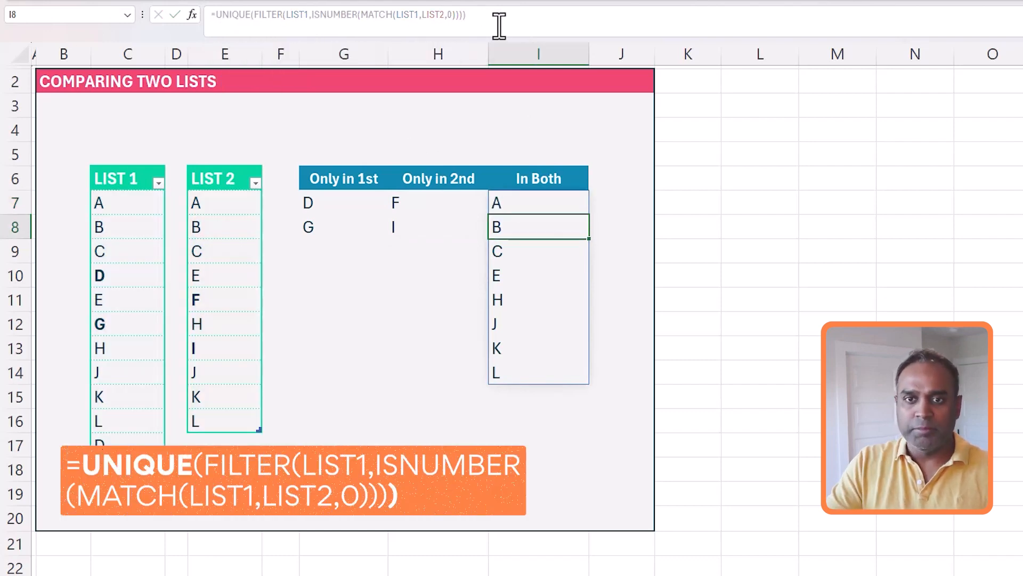